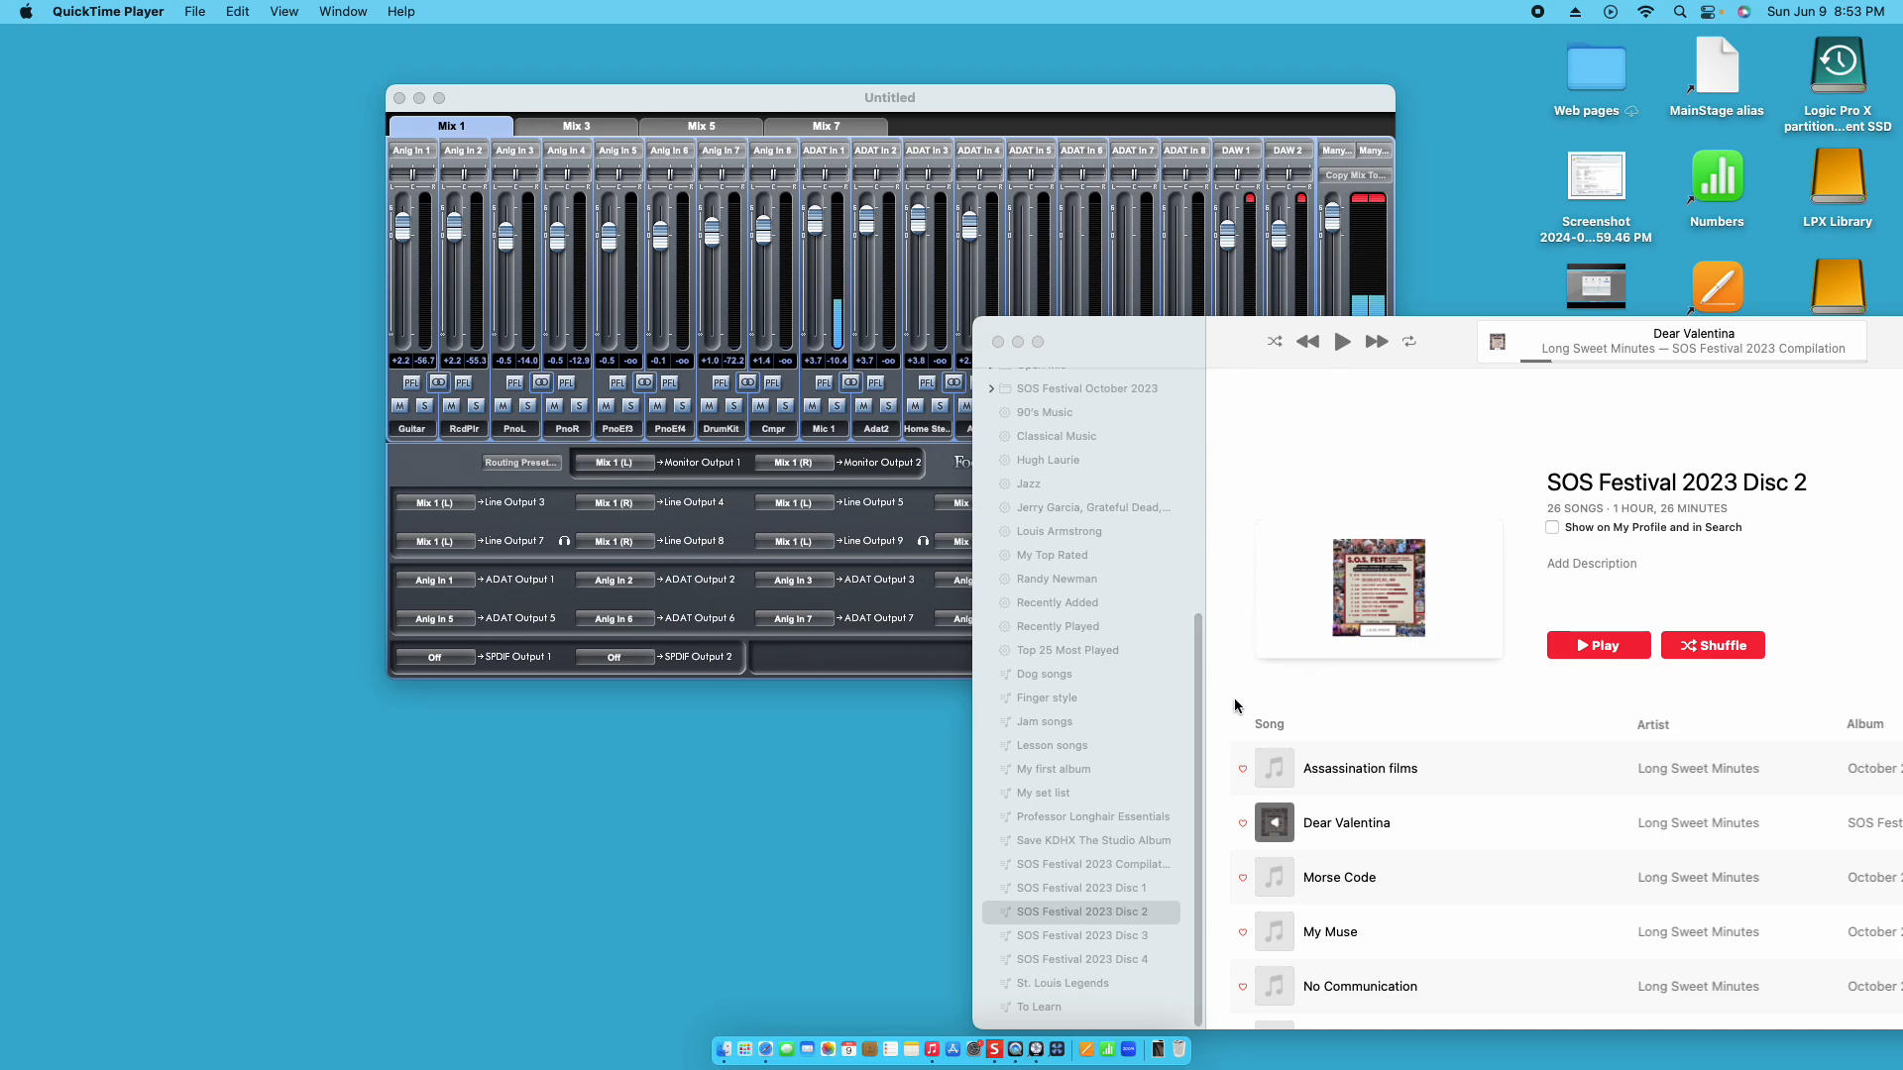
- Switch to Logic Pro, create a new project with one Mic or Line audio track, and set the tempo mode to Adapt Project Tempo
click(1035, 1050)
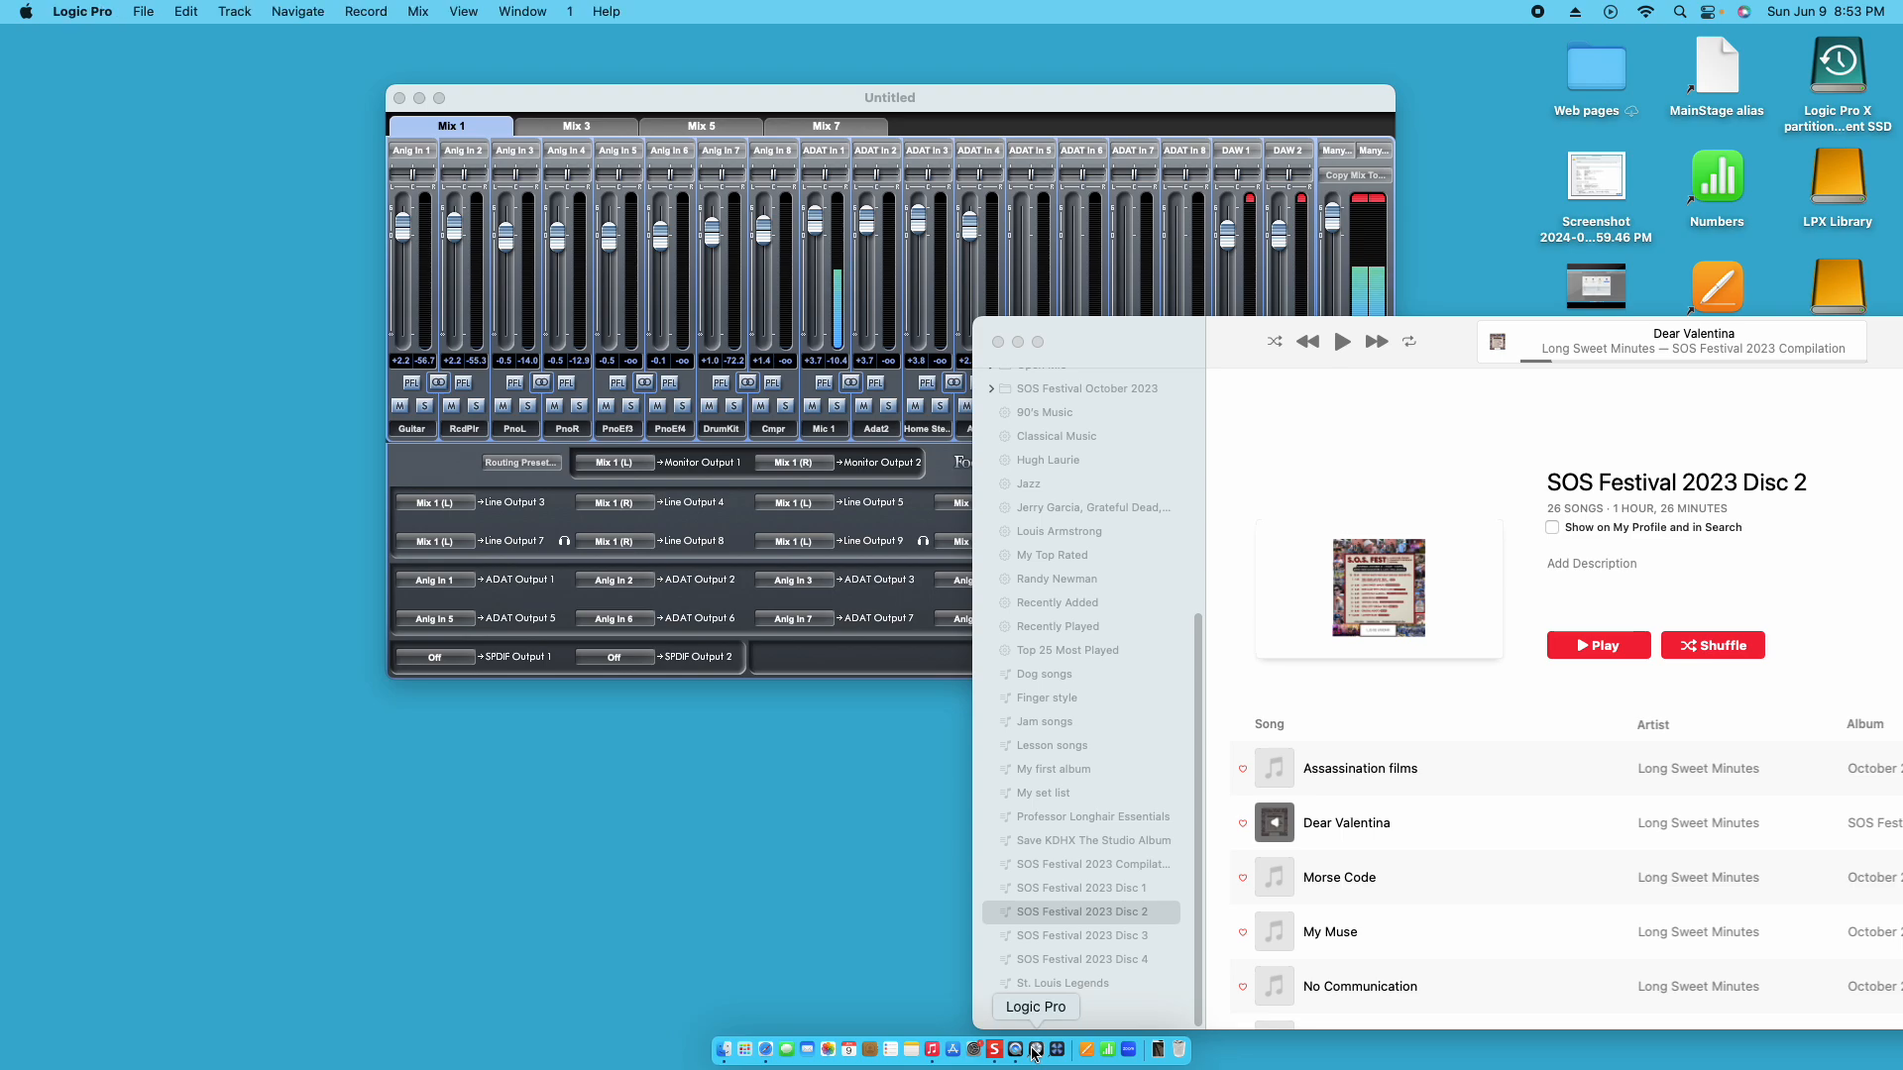
click(159, 14)
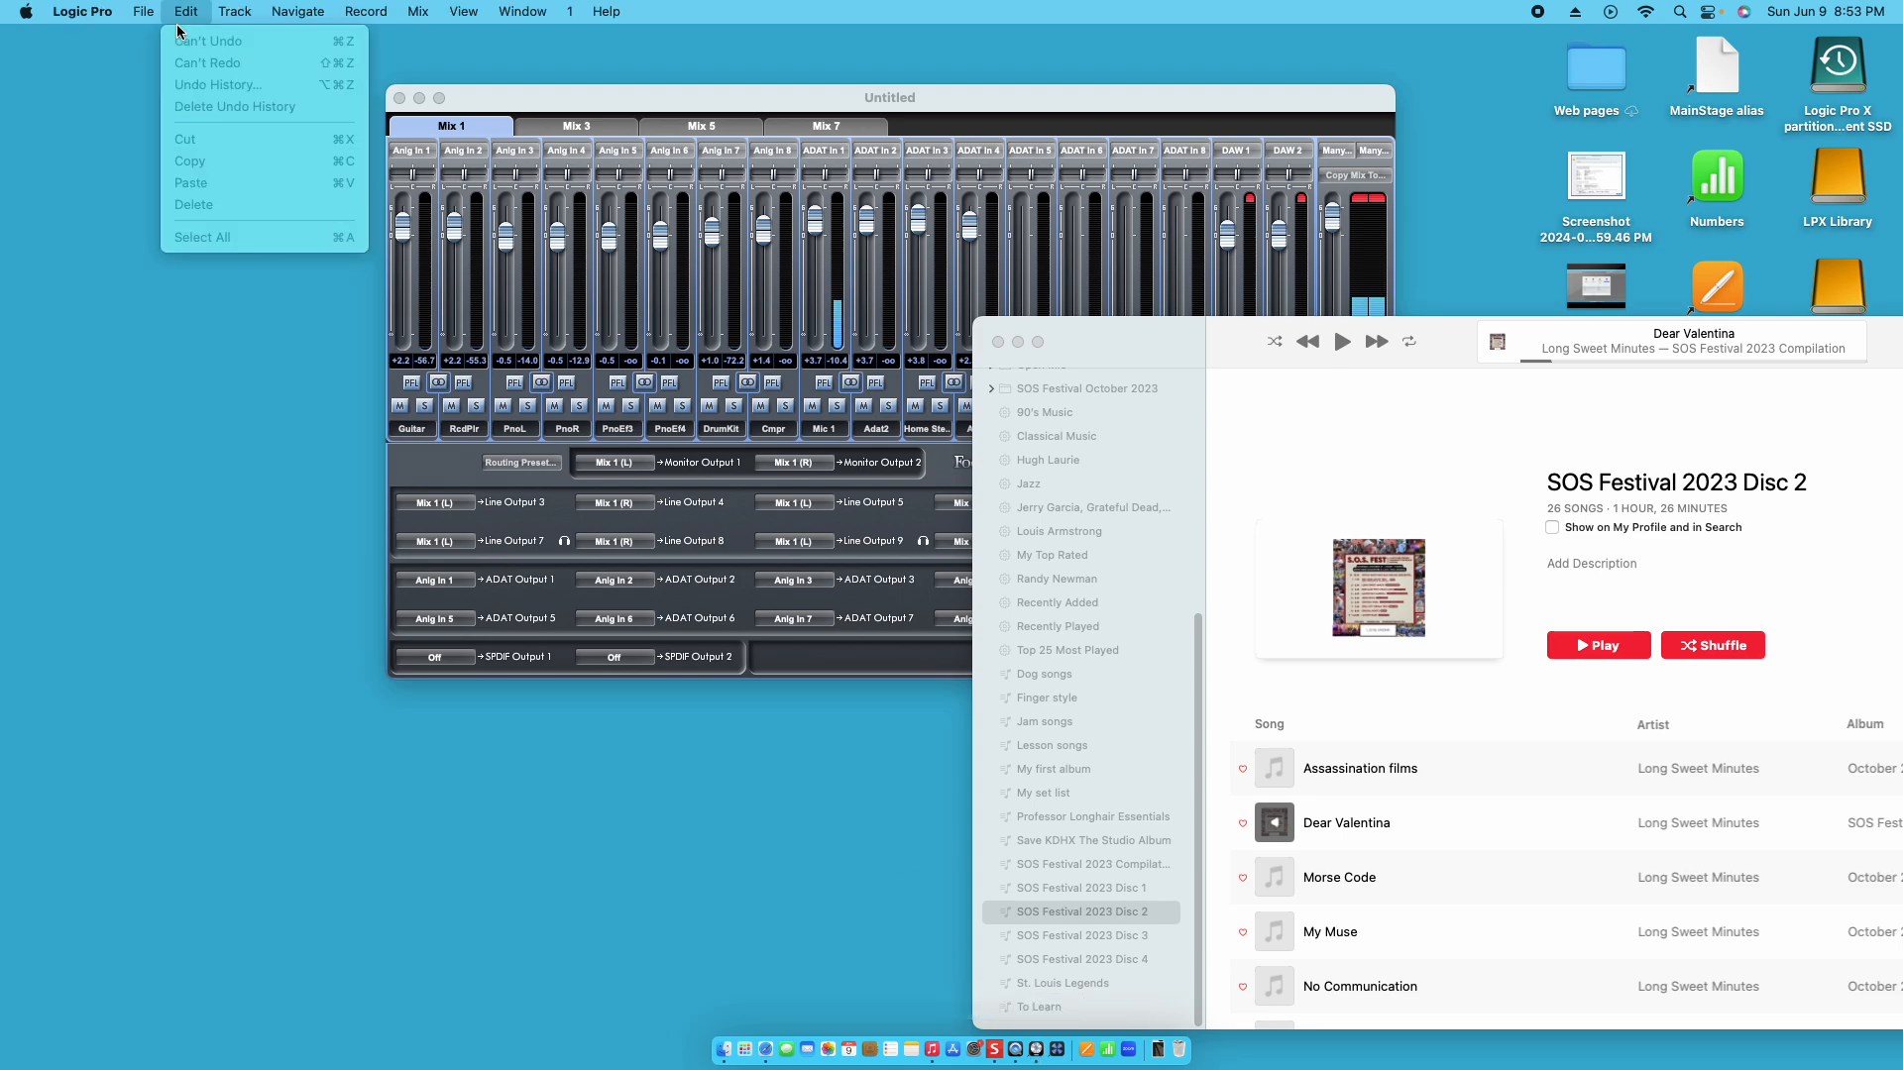
click(151, 40)
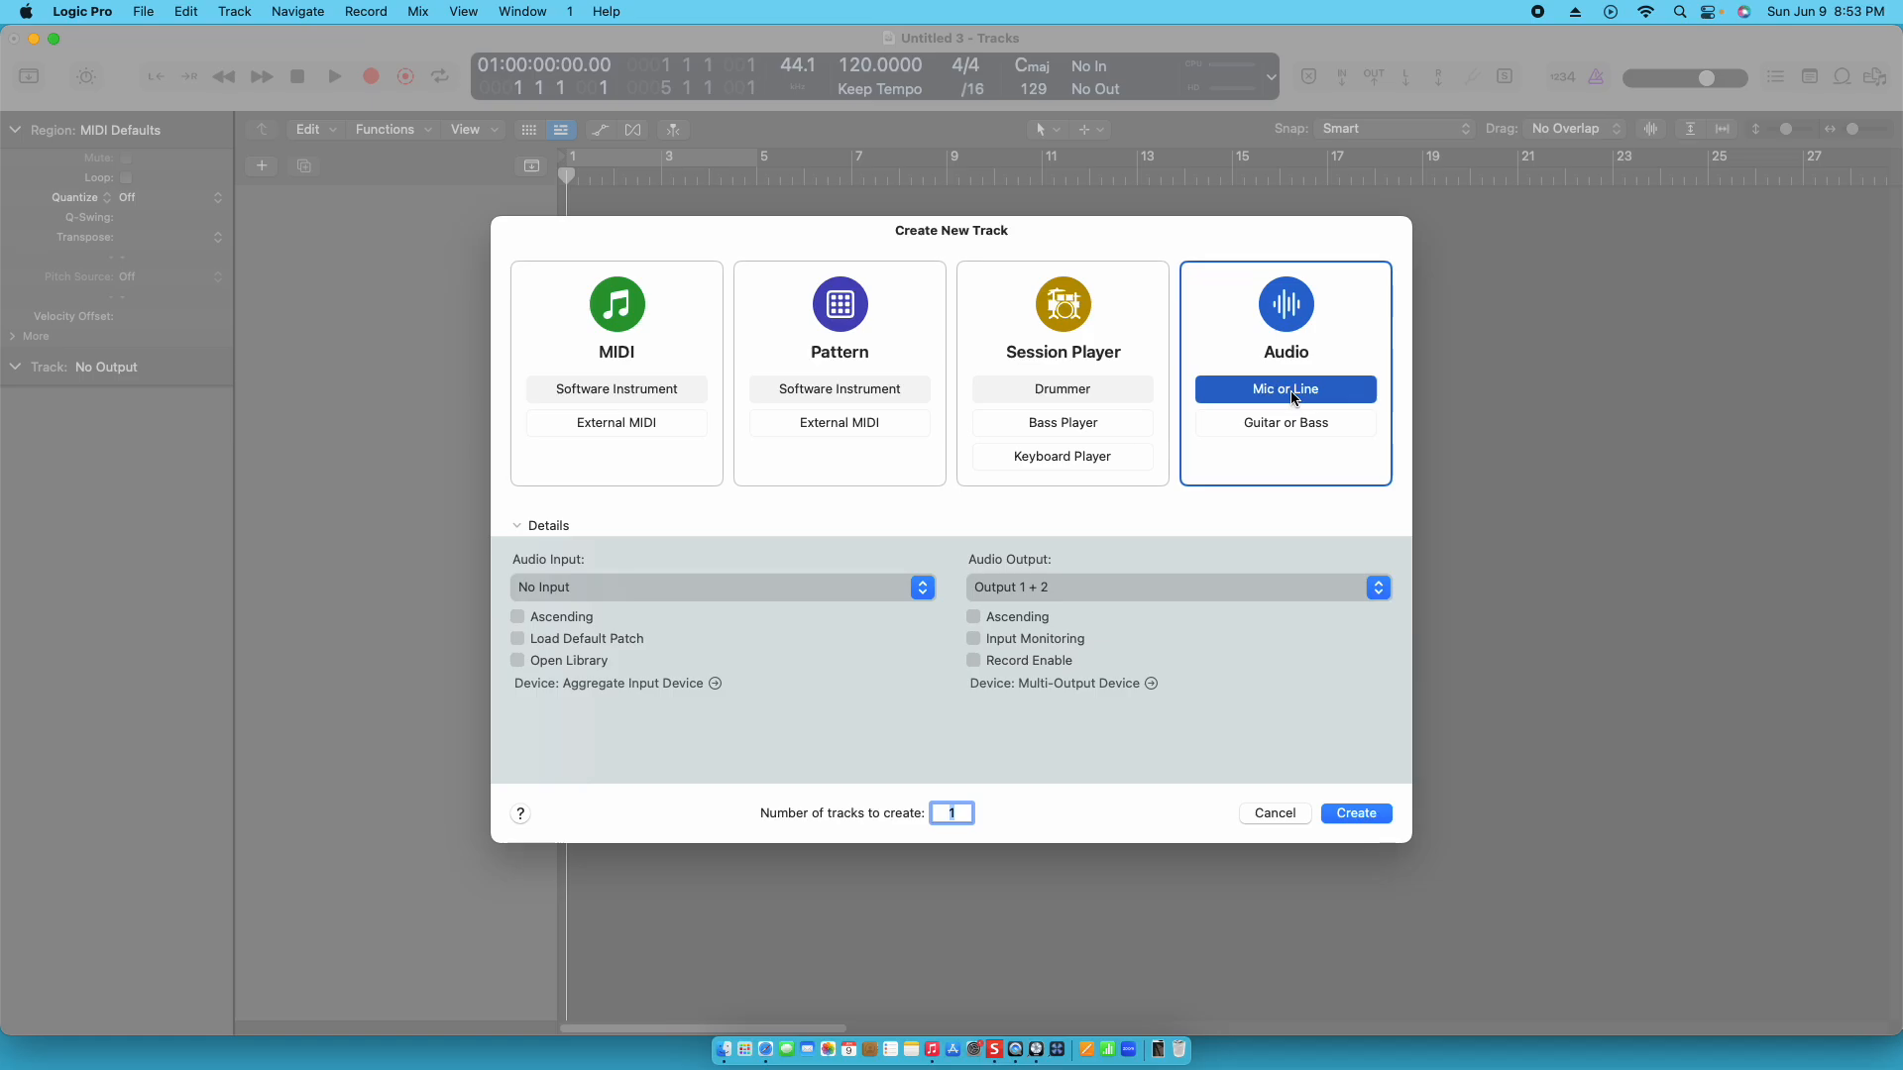
click(1356, 815)
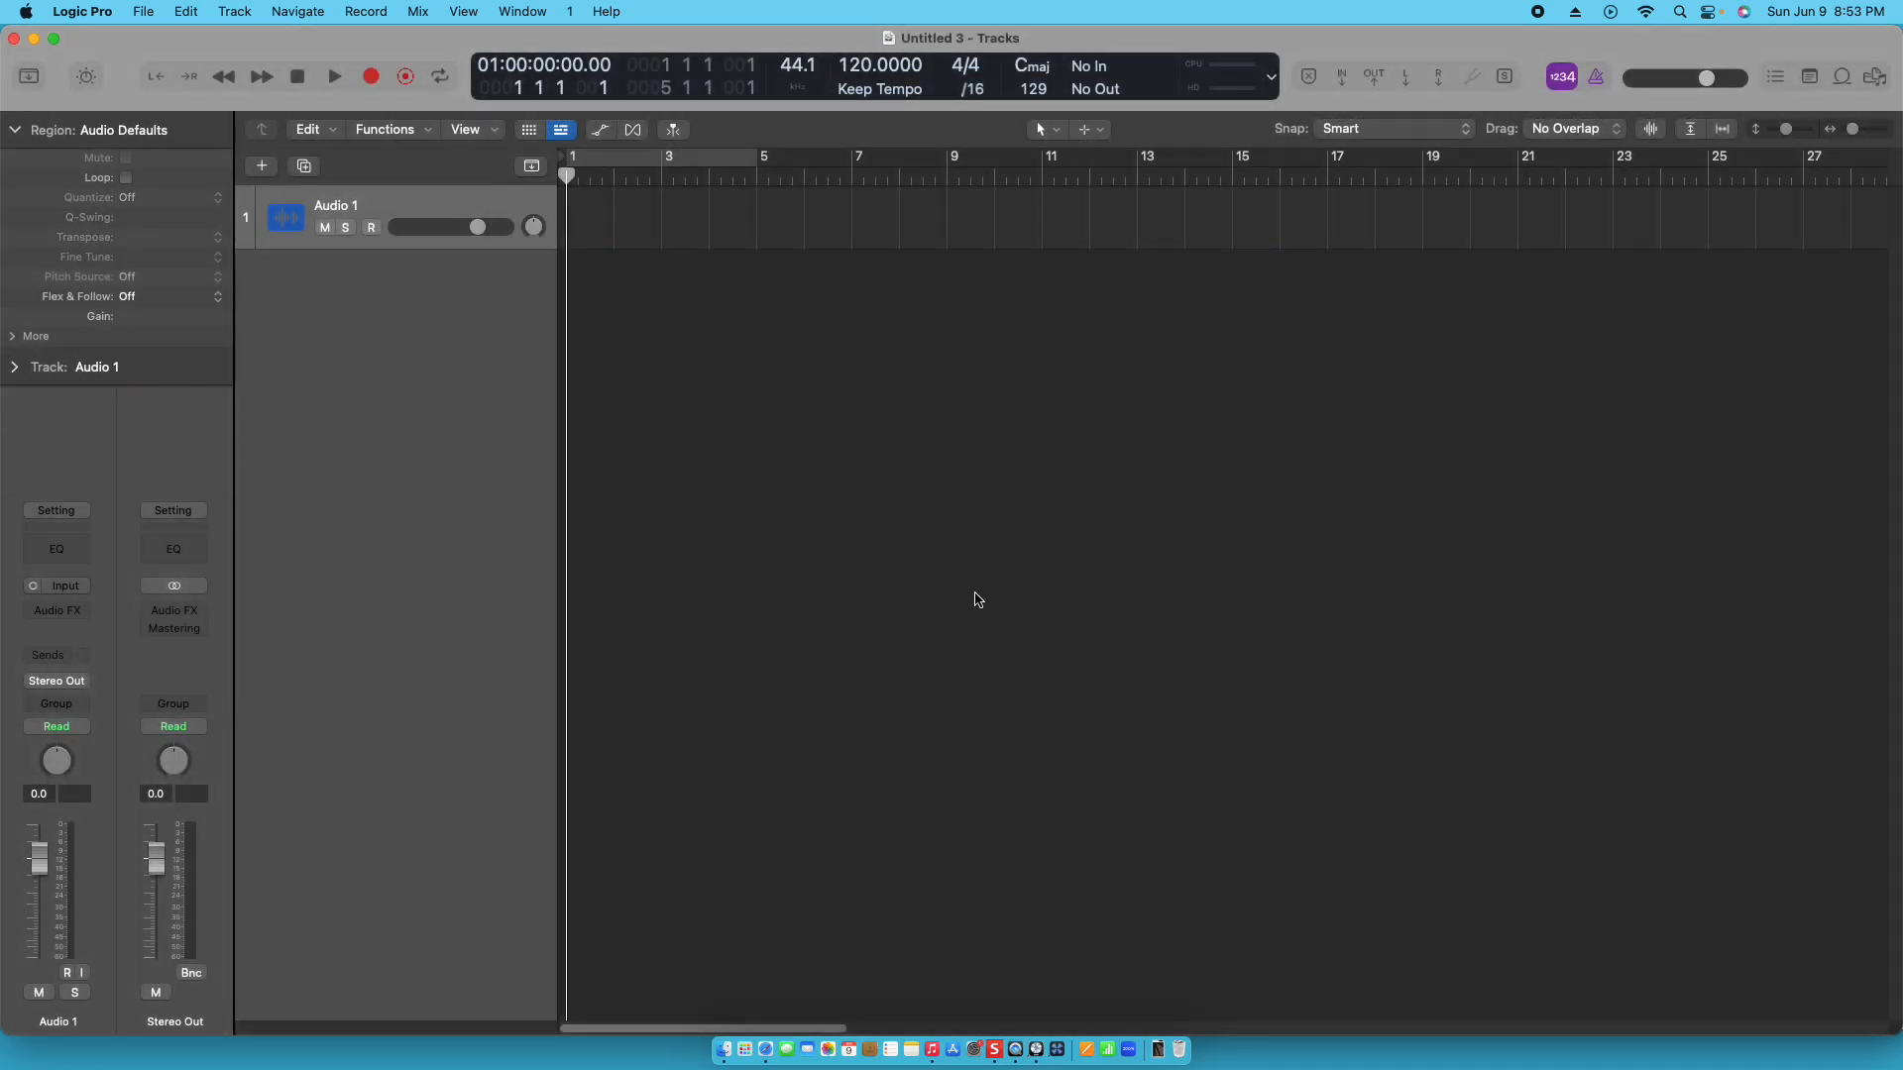
click(883, 91)
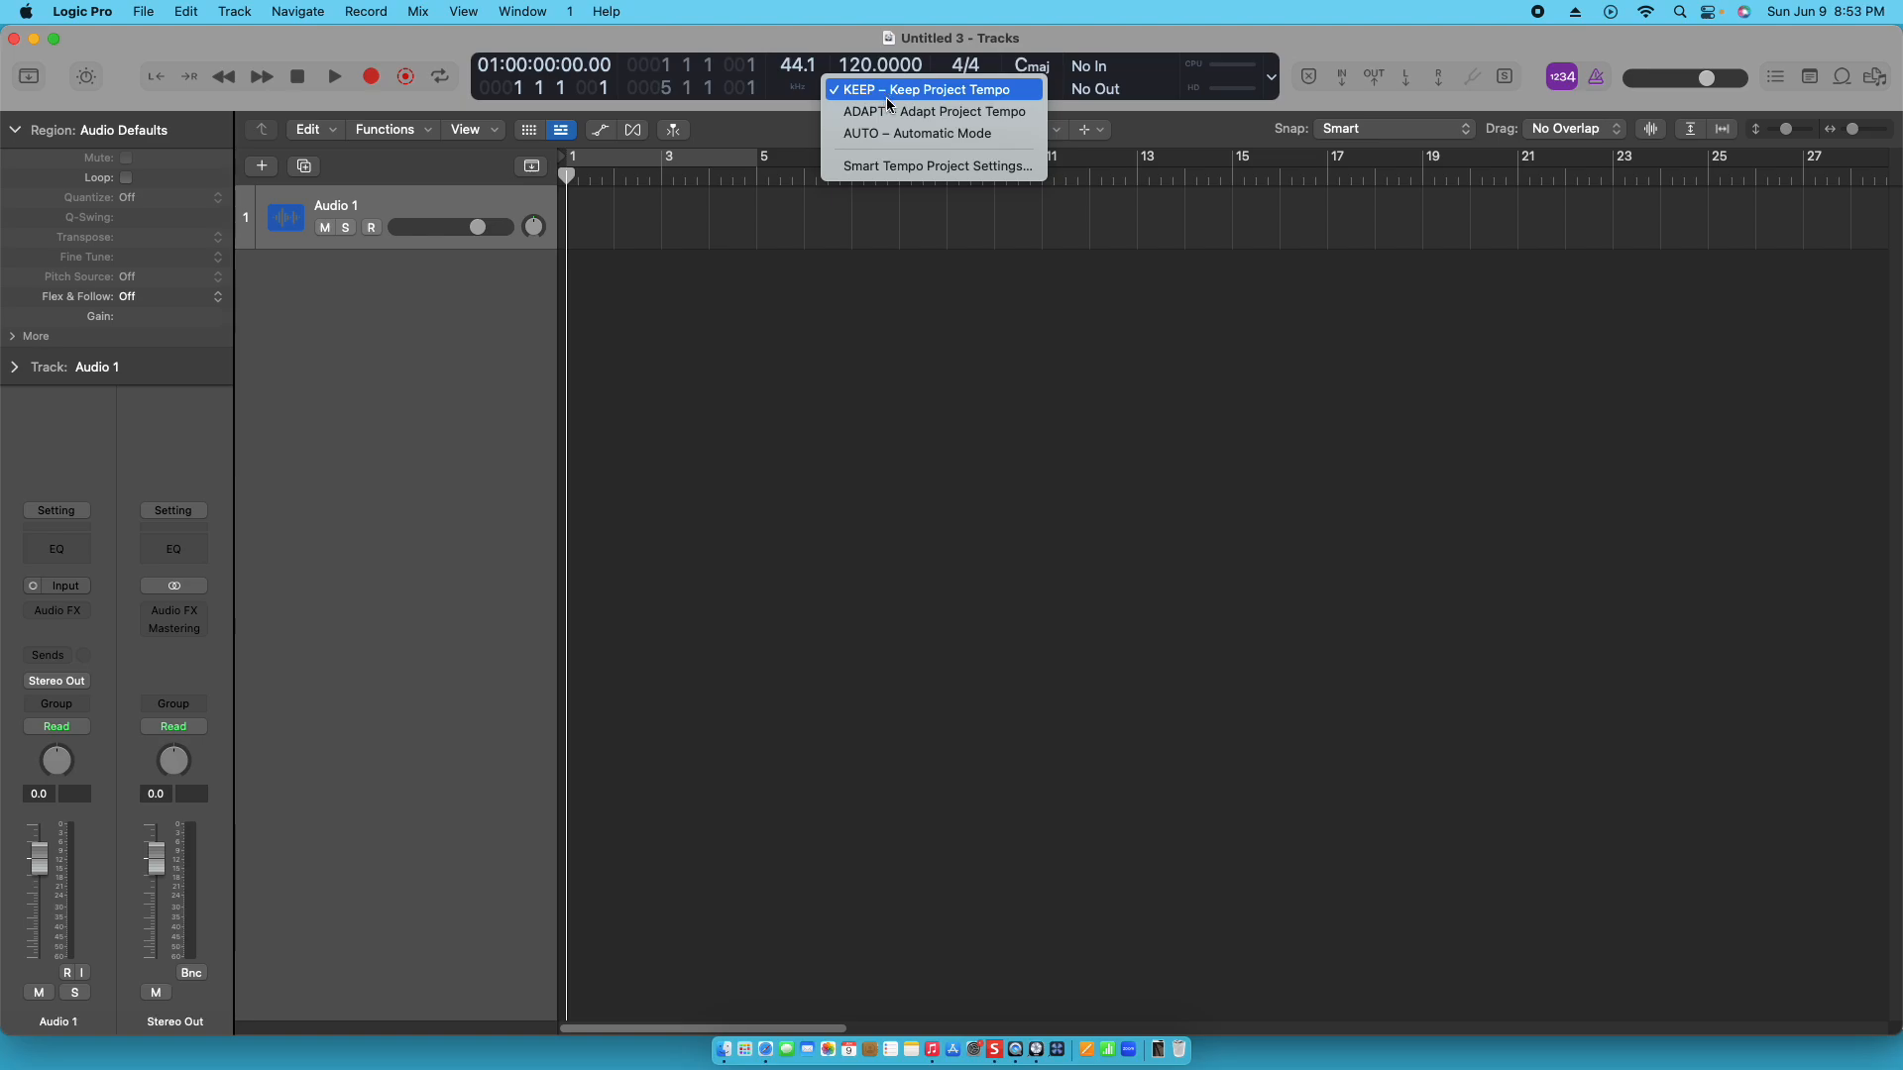
click(889, 111)
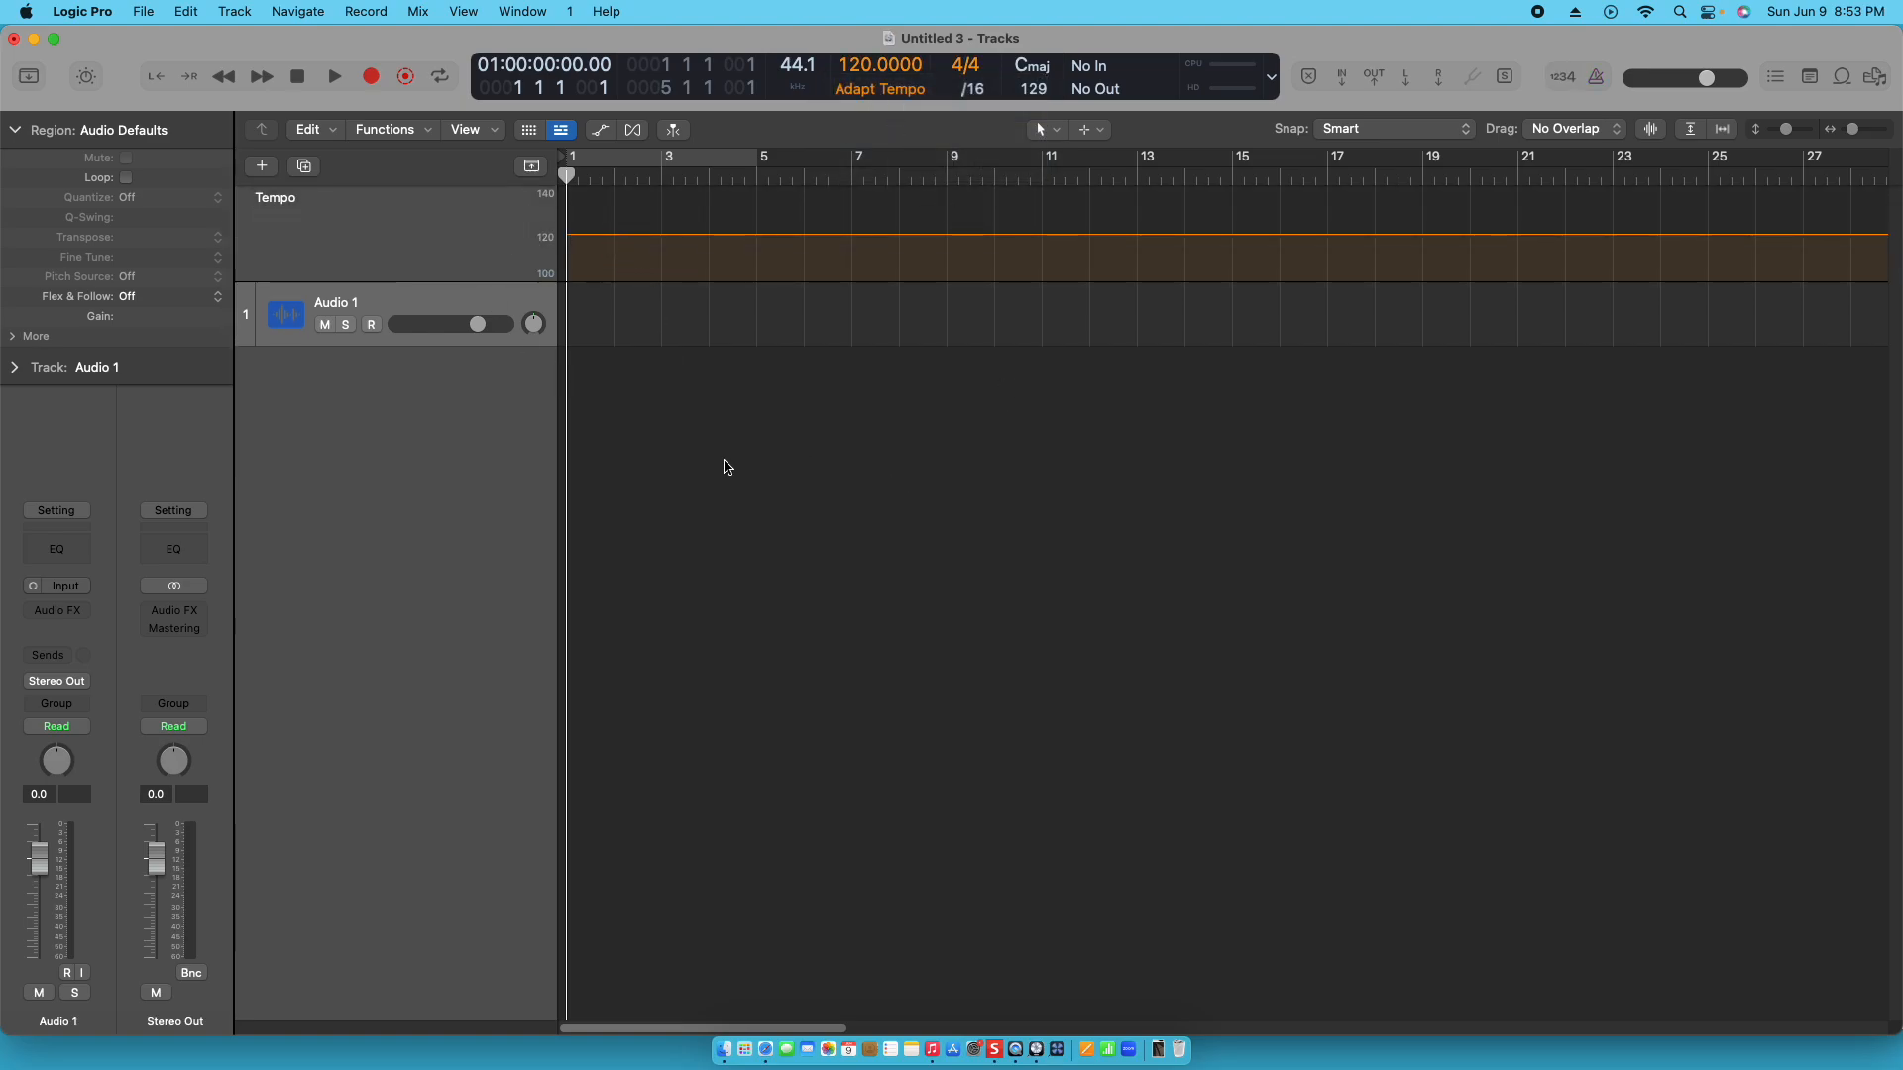
- Bring the song Dear Valentina from the Music app onto the audio track at the project start and show it in the Smart Tempo Editor
key(super+Tab)
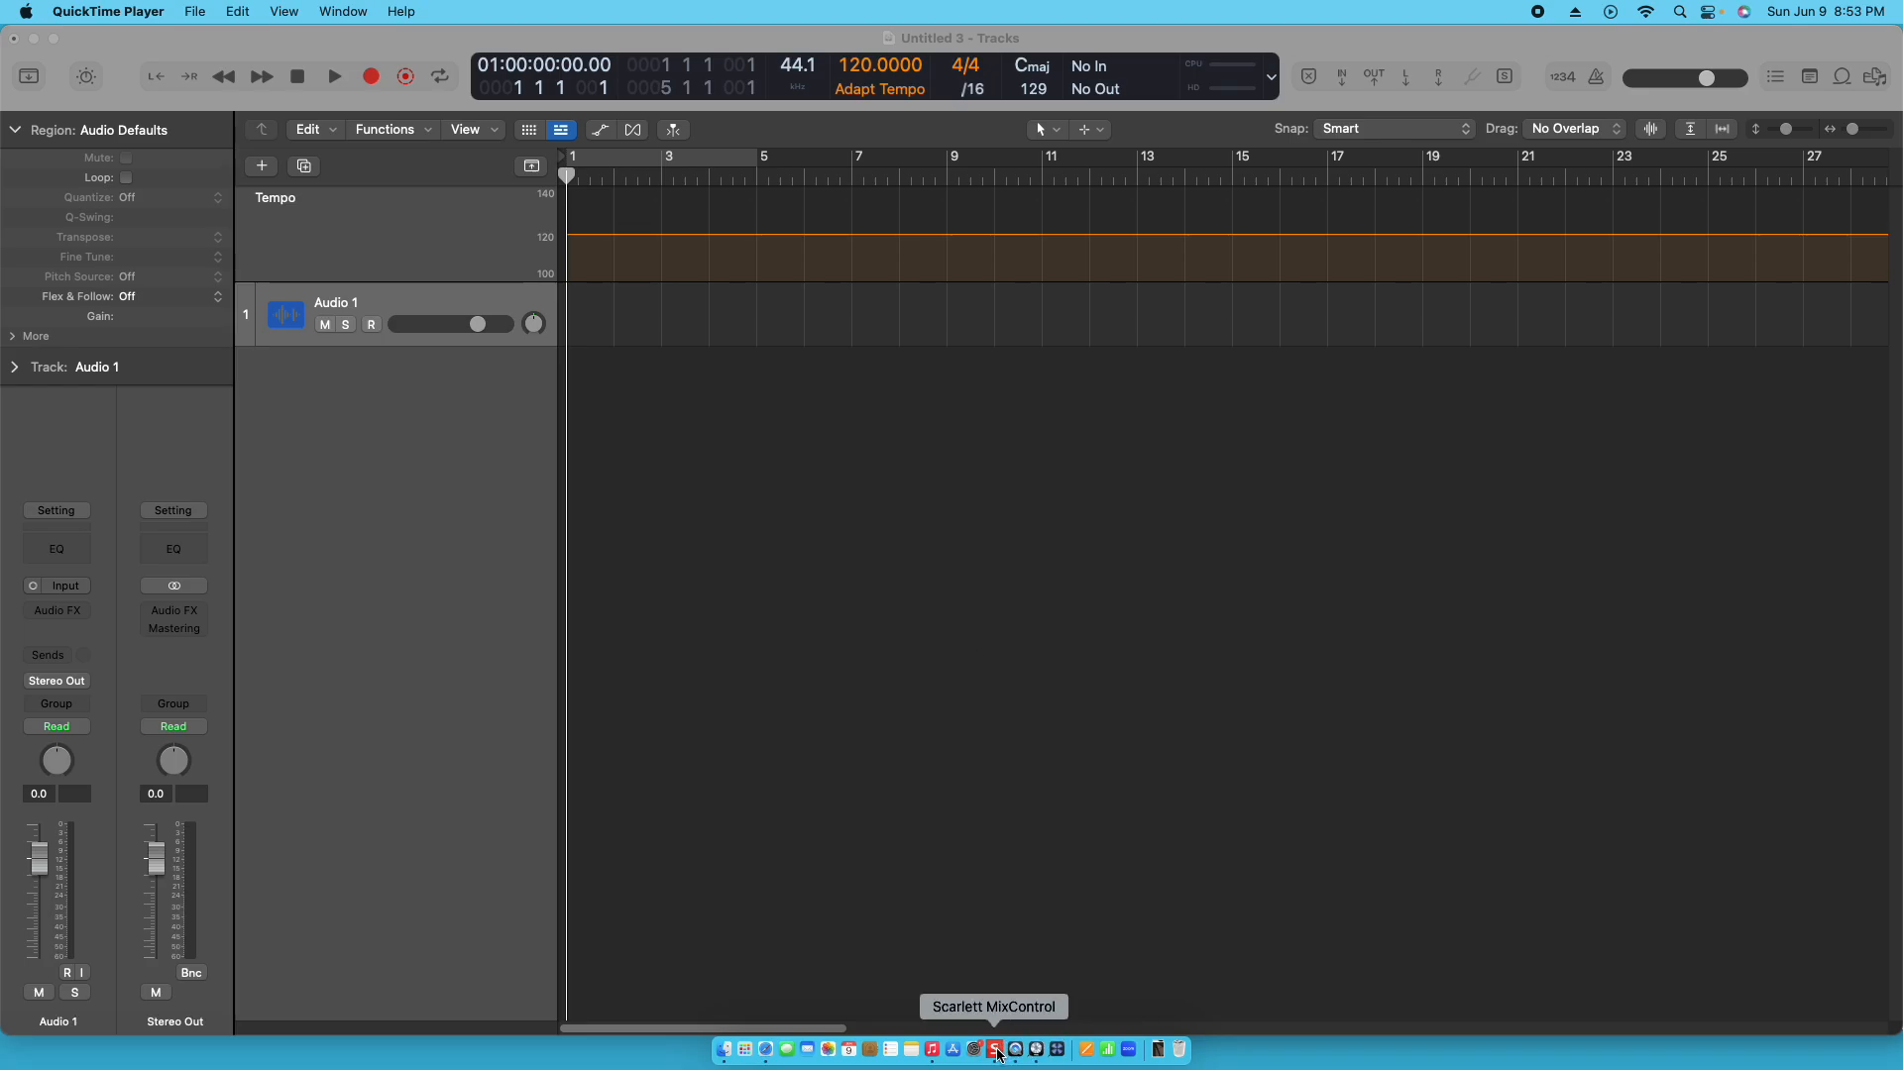
click(932, 1052)
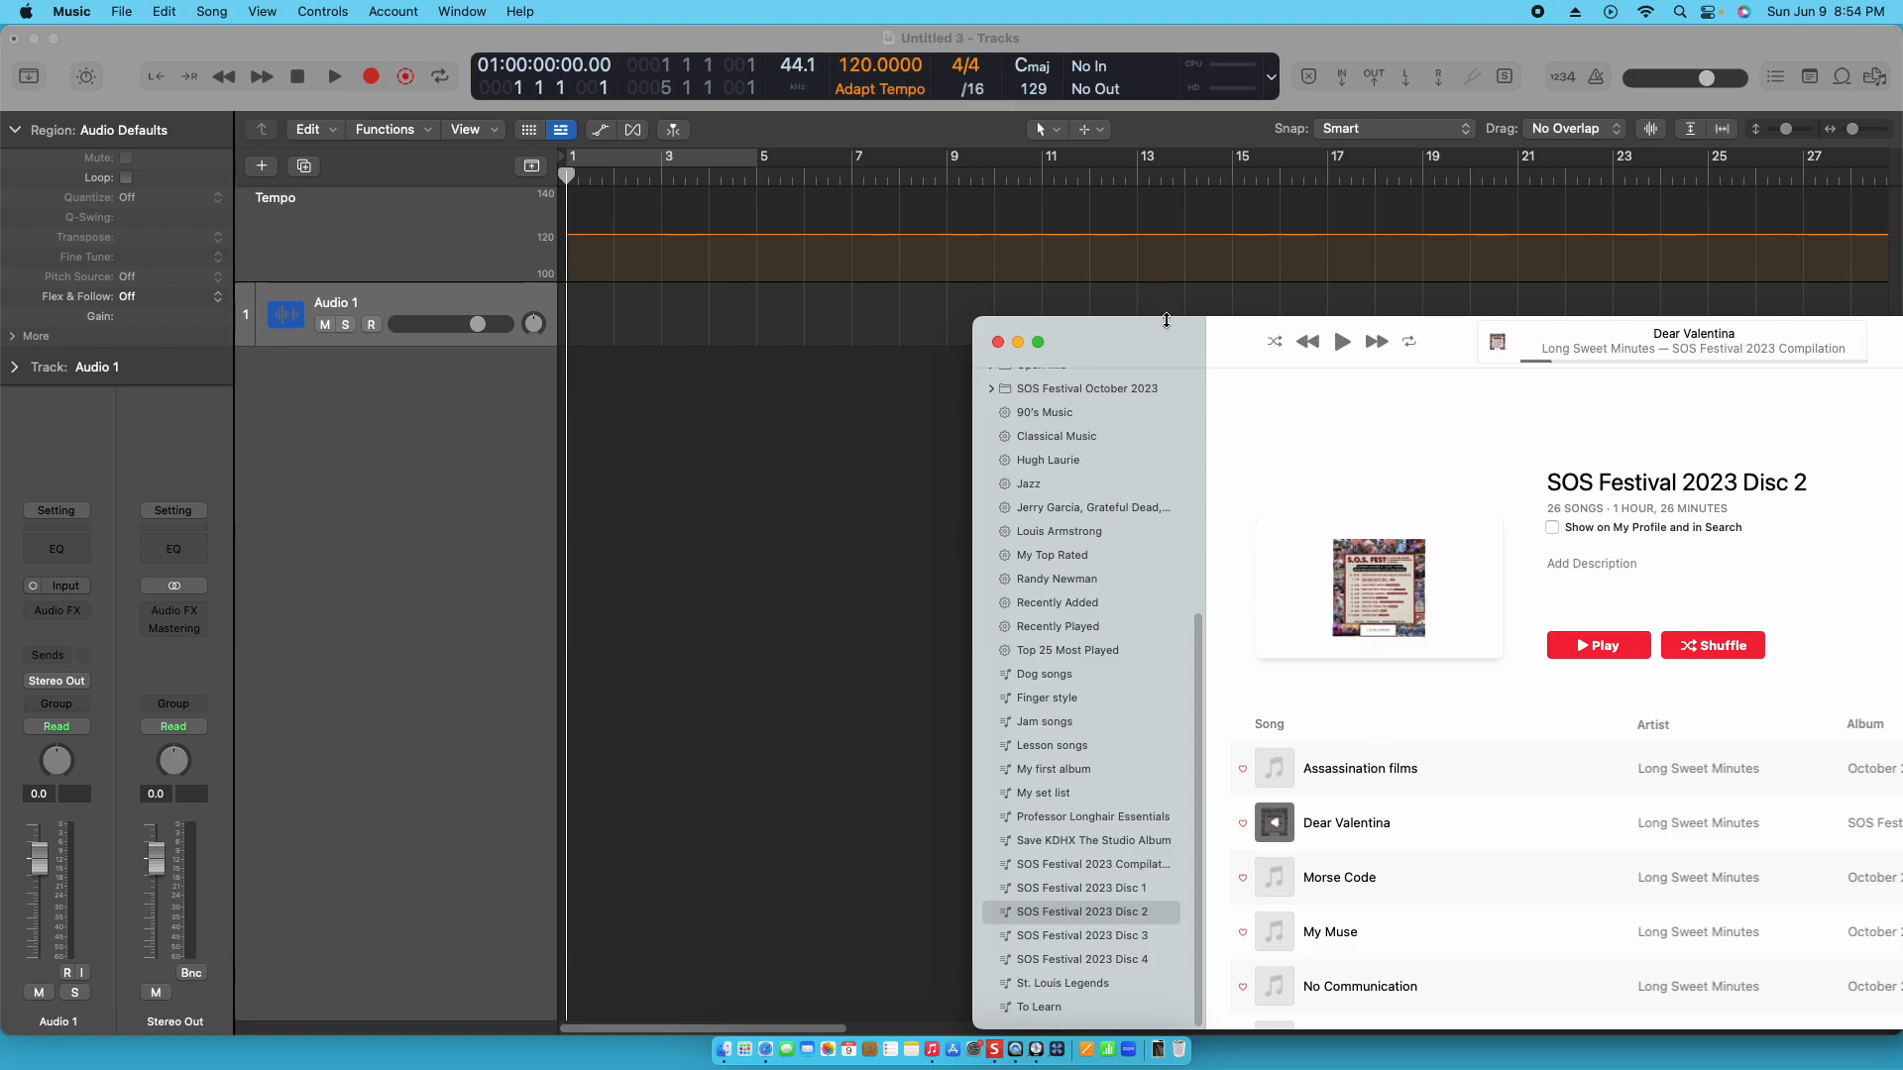
drag(1162, 333, 1263, 254)
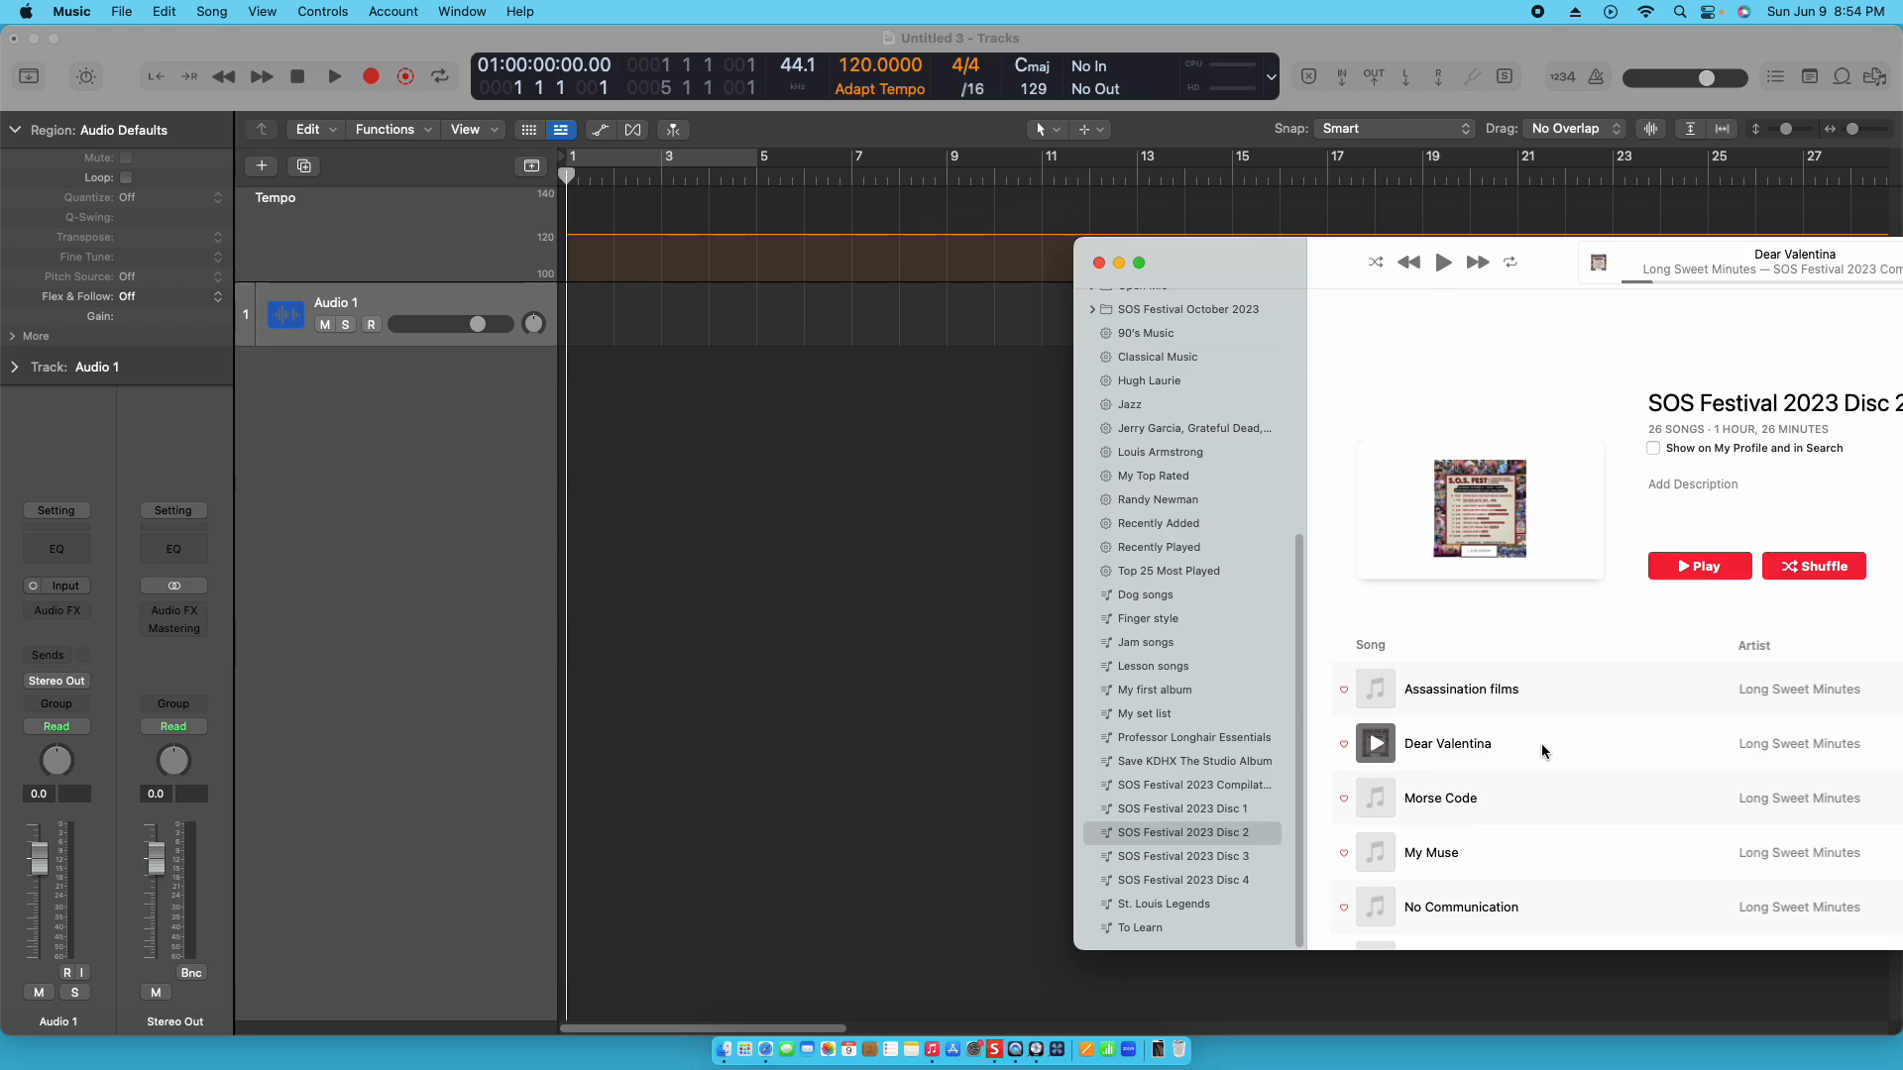
drag(1542, 744, 573, 318)
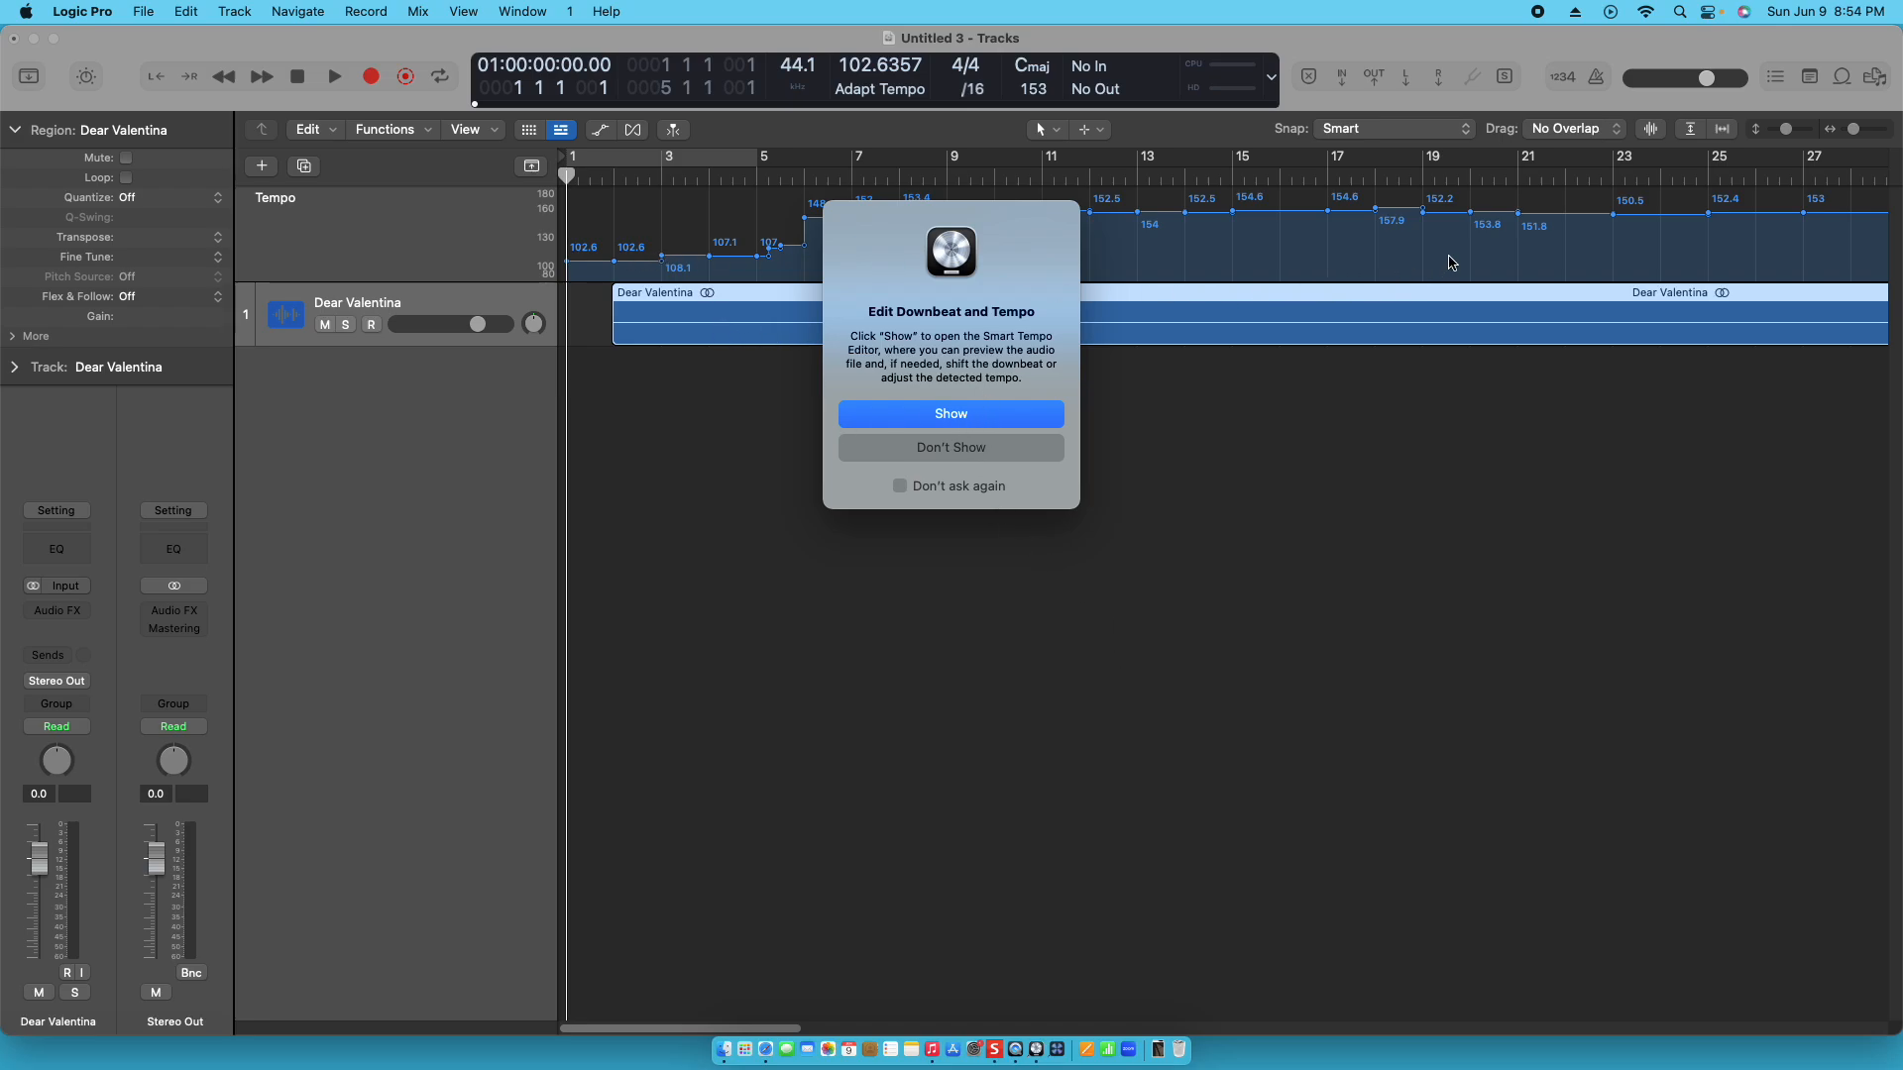
click(919, 417)
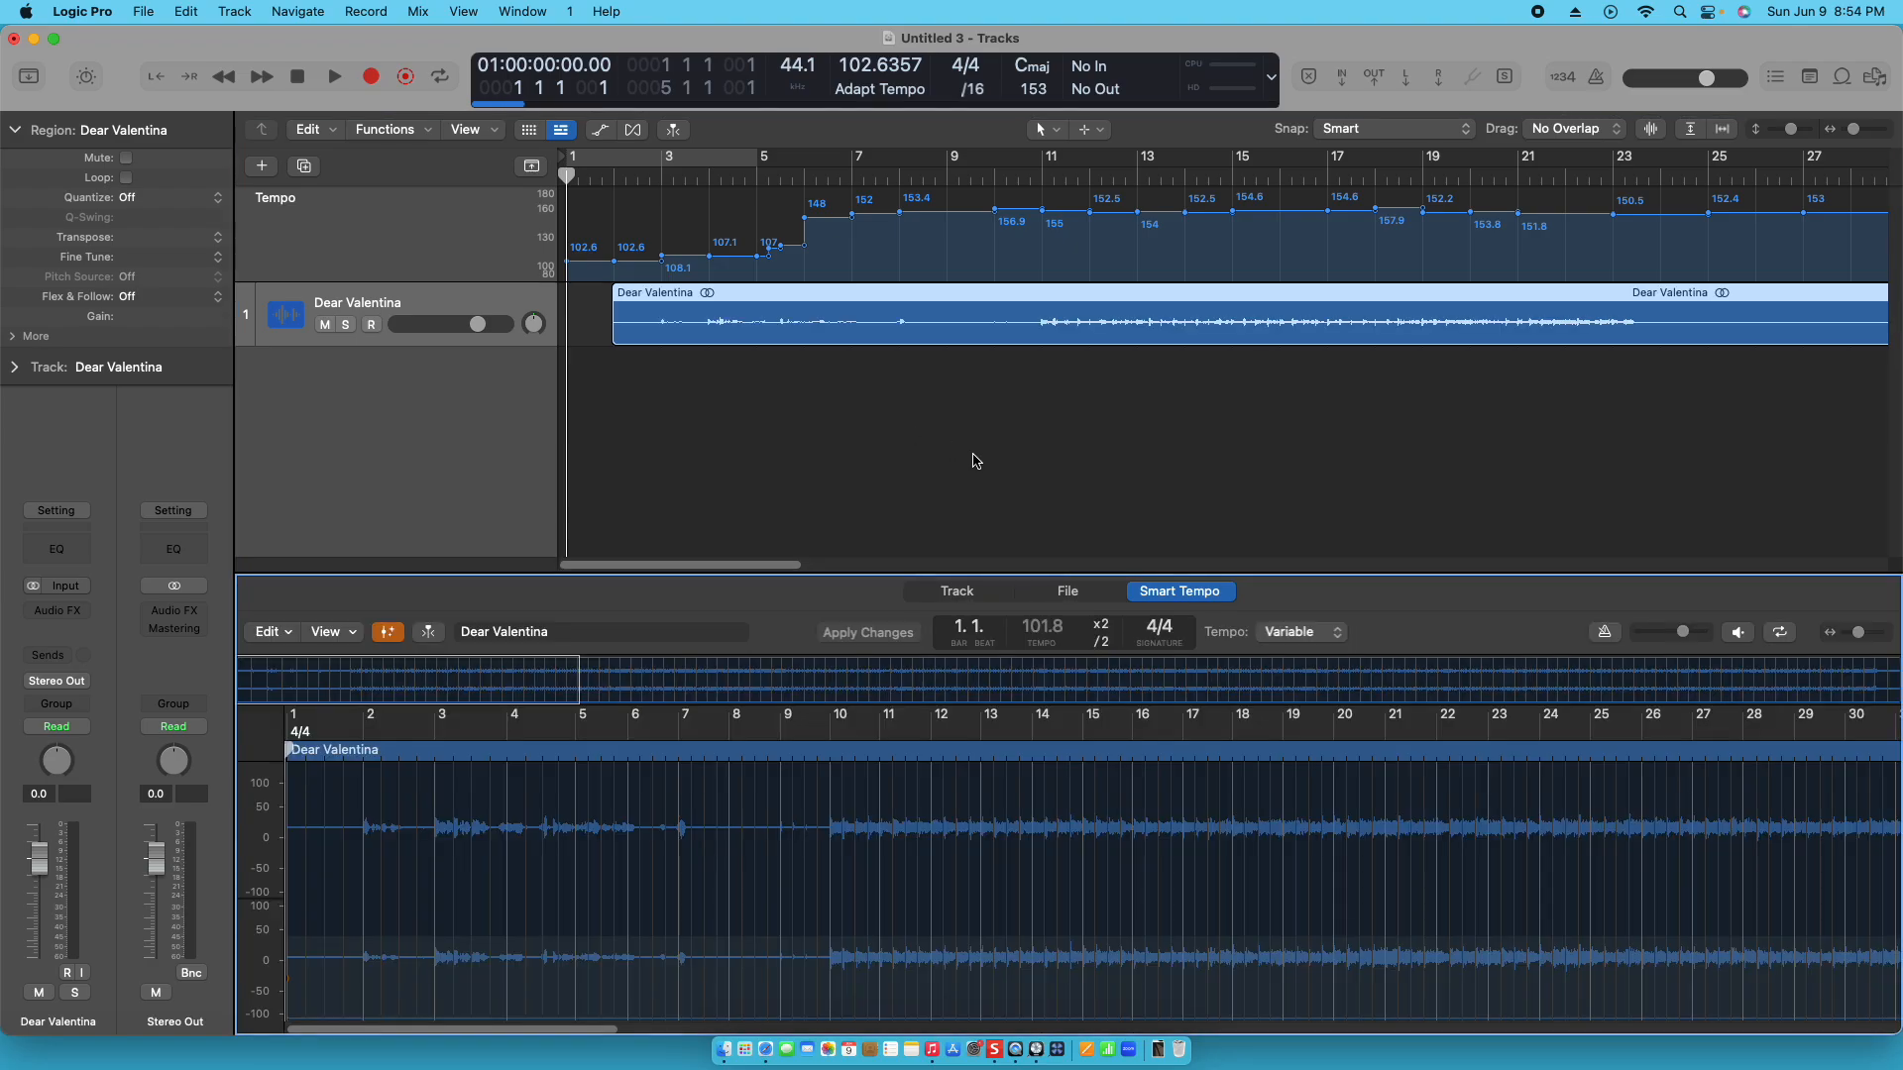
- Move the Dear Valentina region to bar 1, play through its intro, and add a downbeat hint at bar 10 in the Smart Tempo Editor
drag(732, 298, 680, 304)
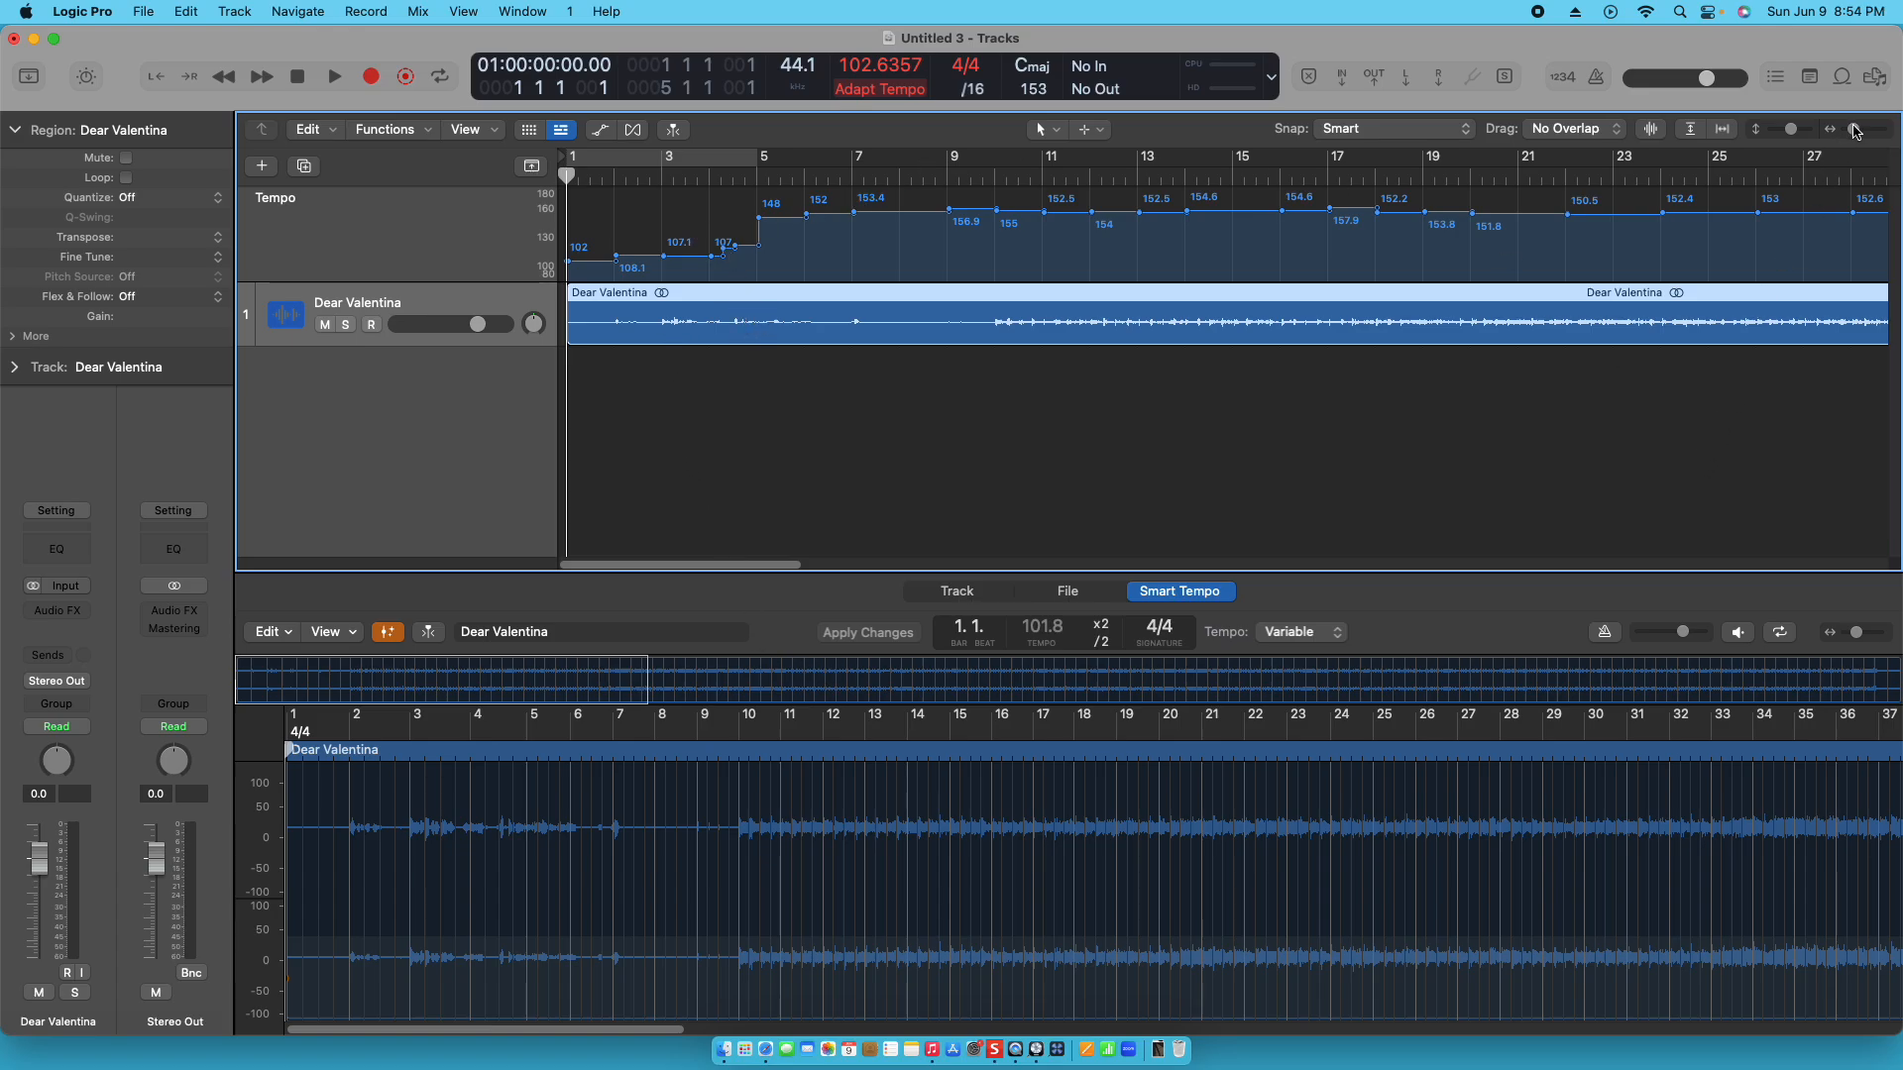
drag(1856, 132, 1858, 132)
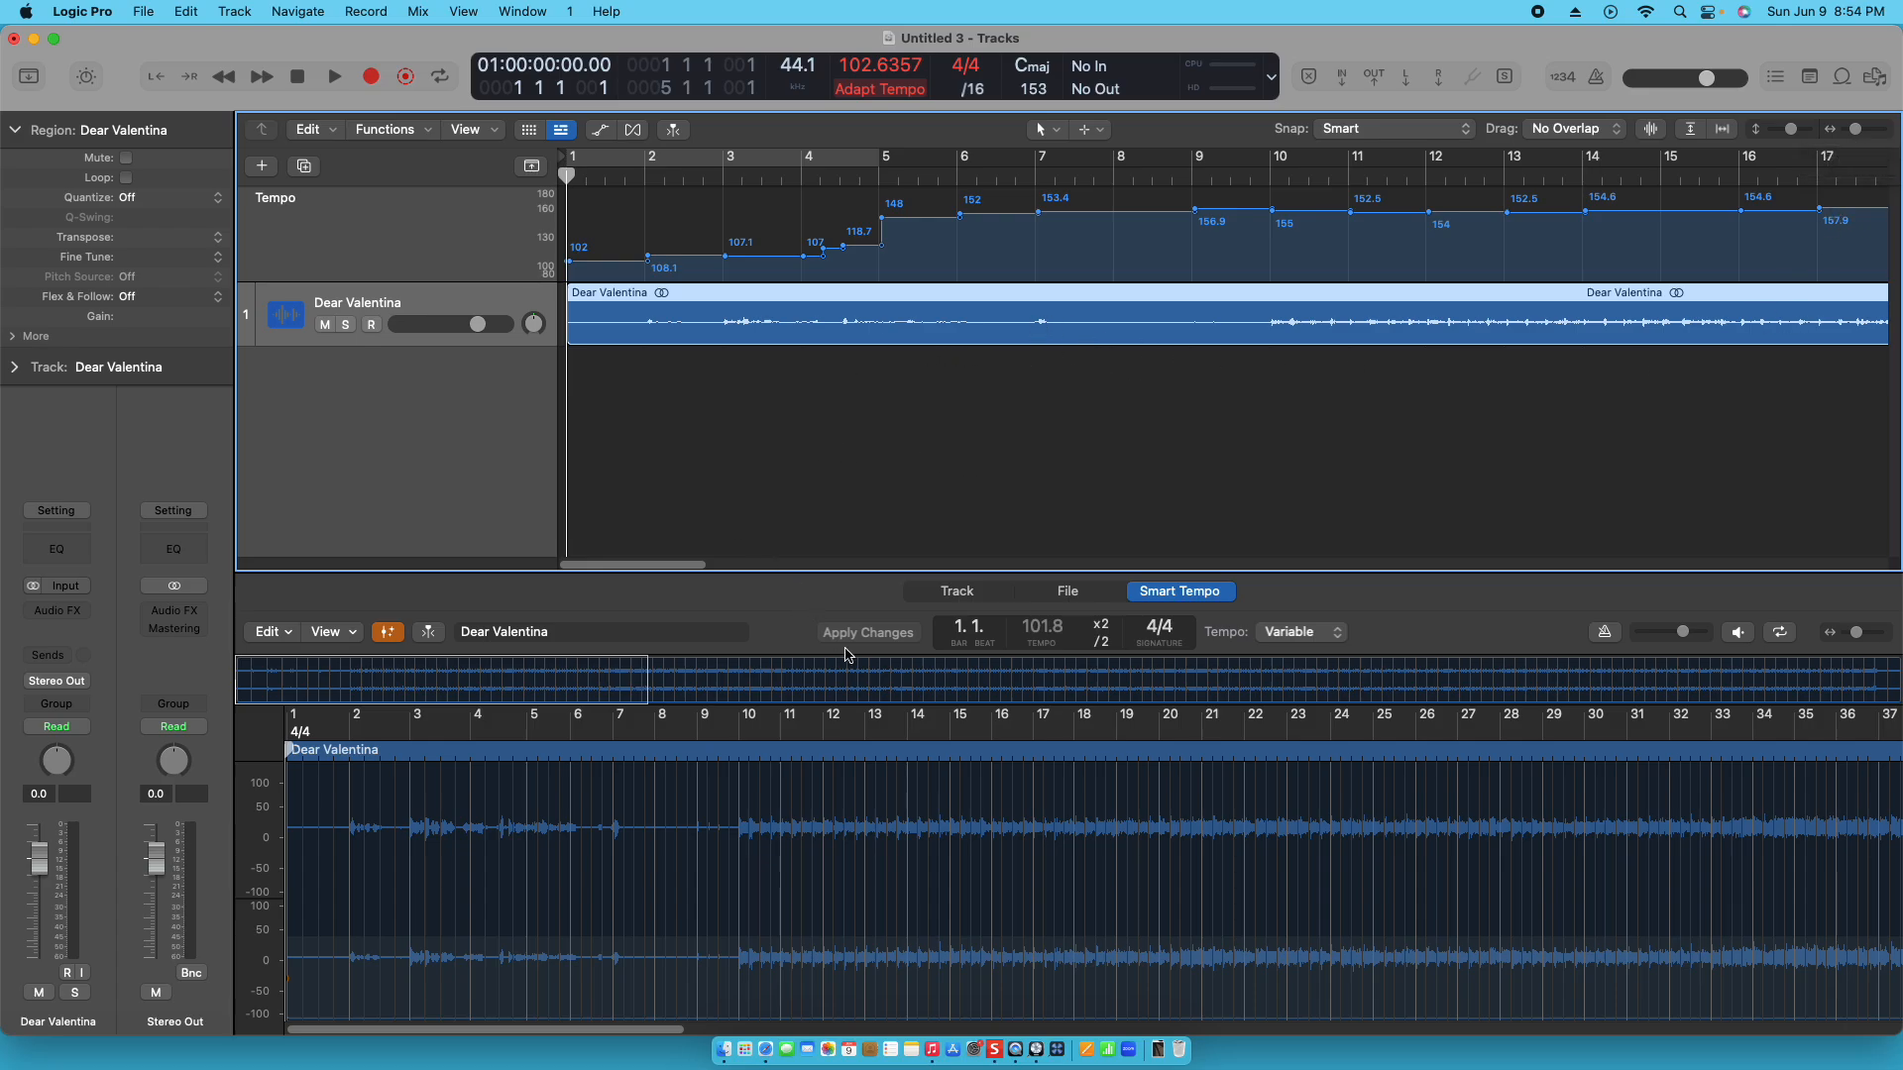
key(space)
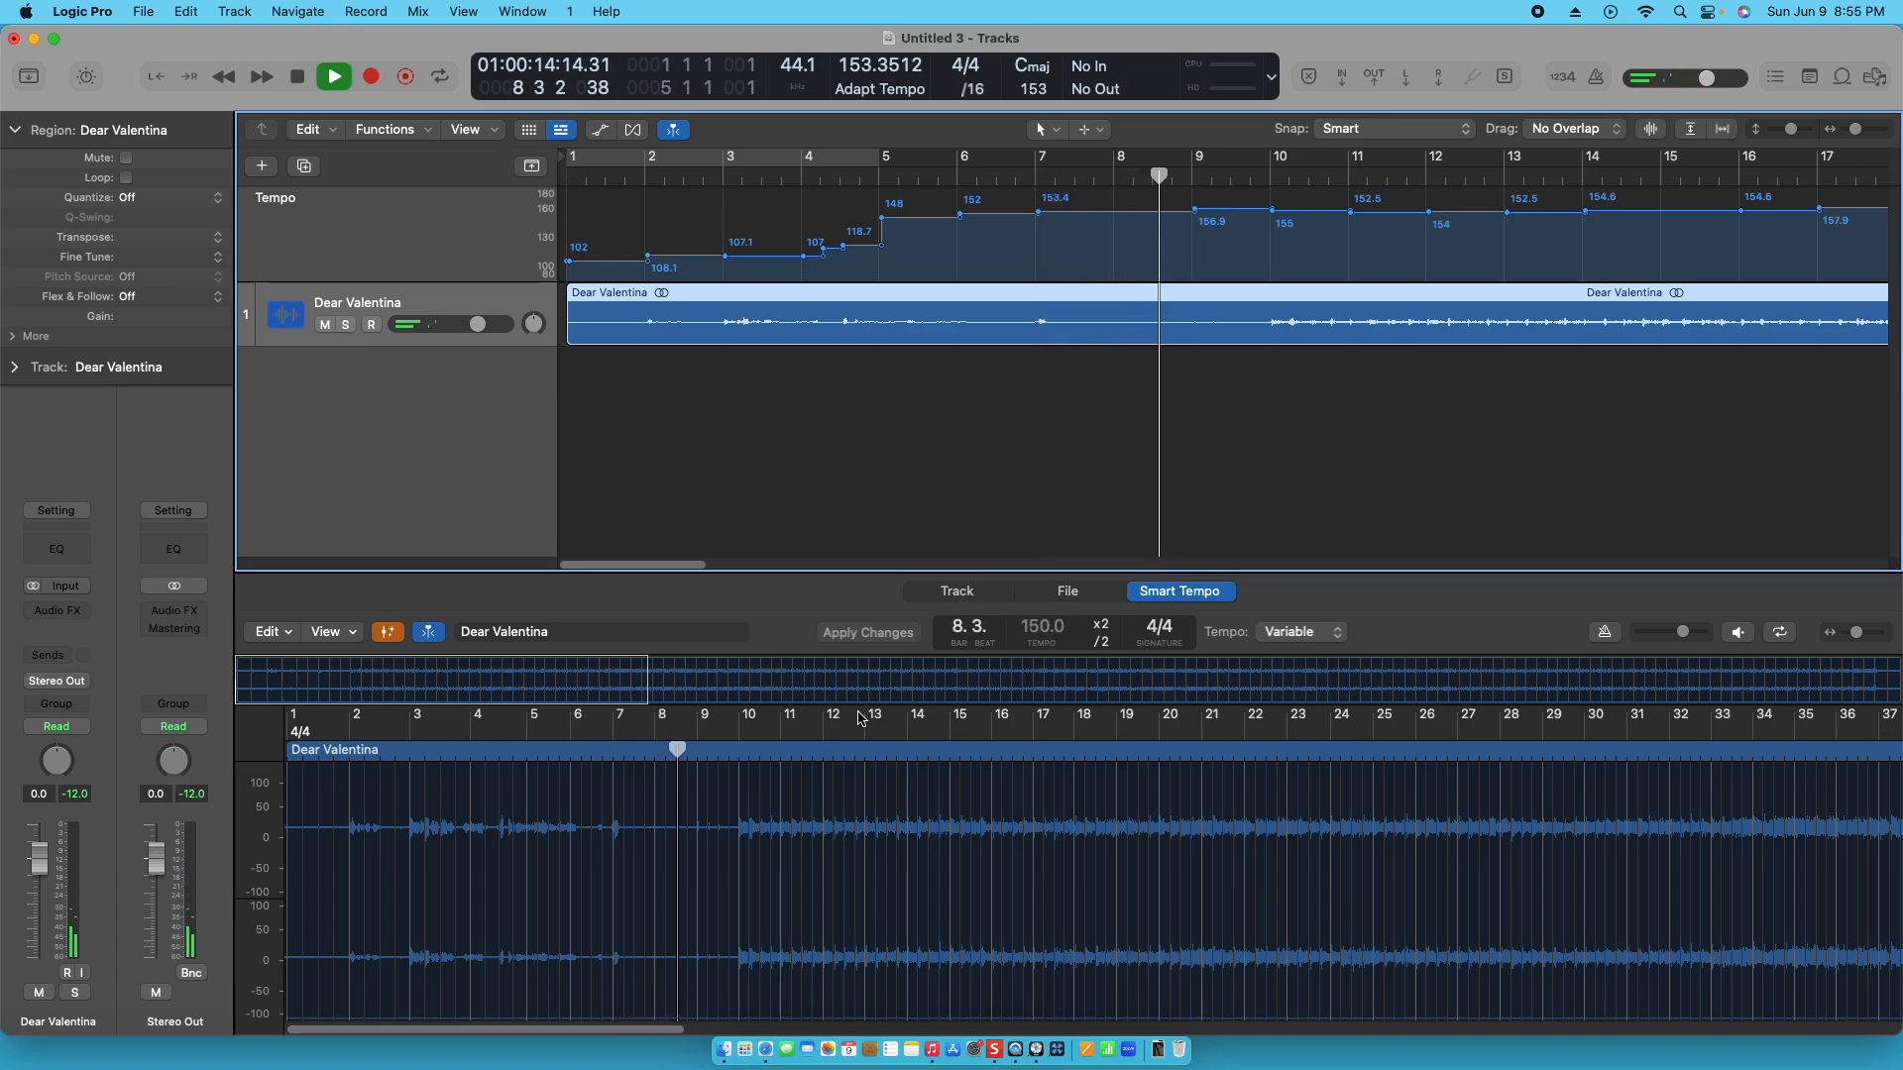
key(space)
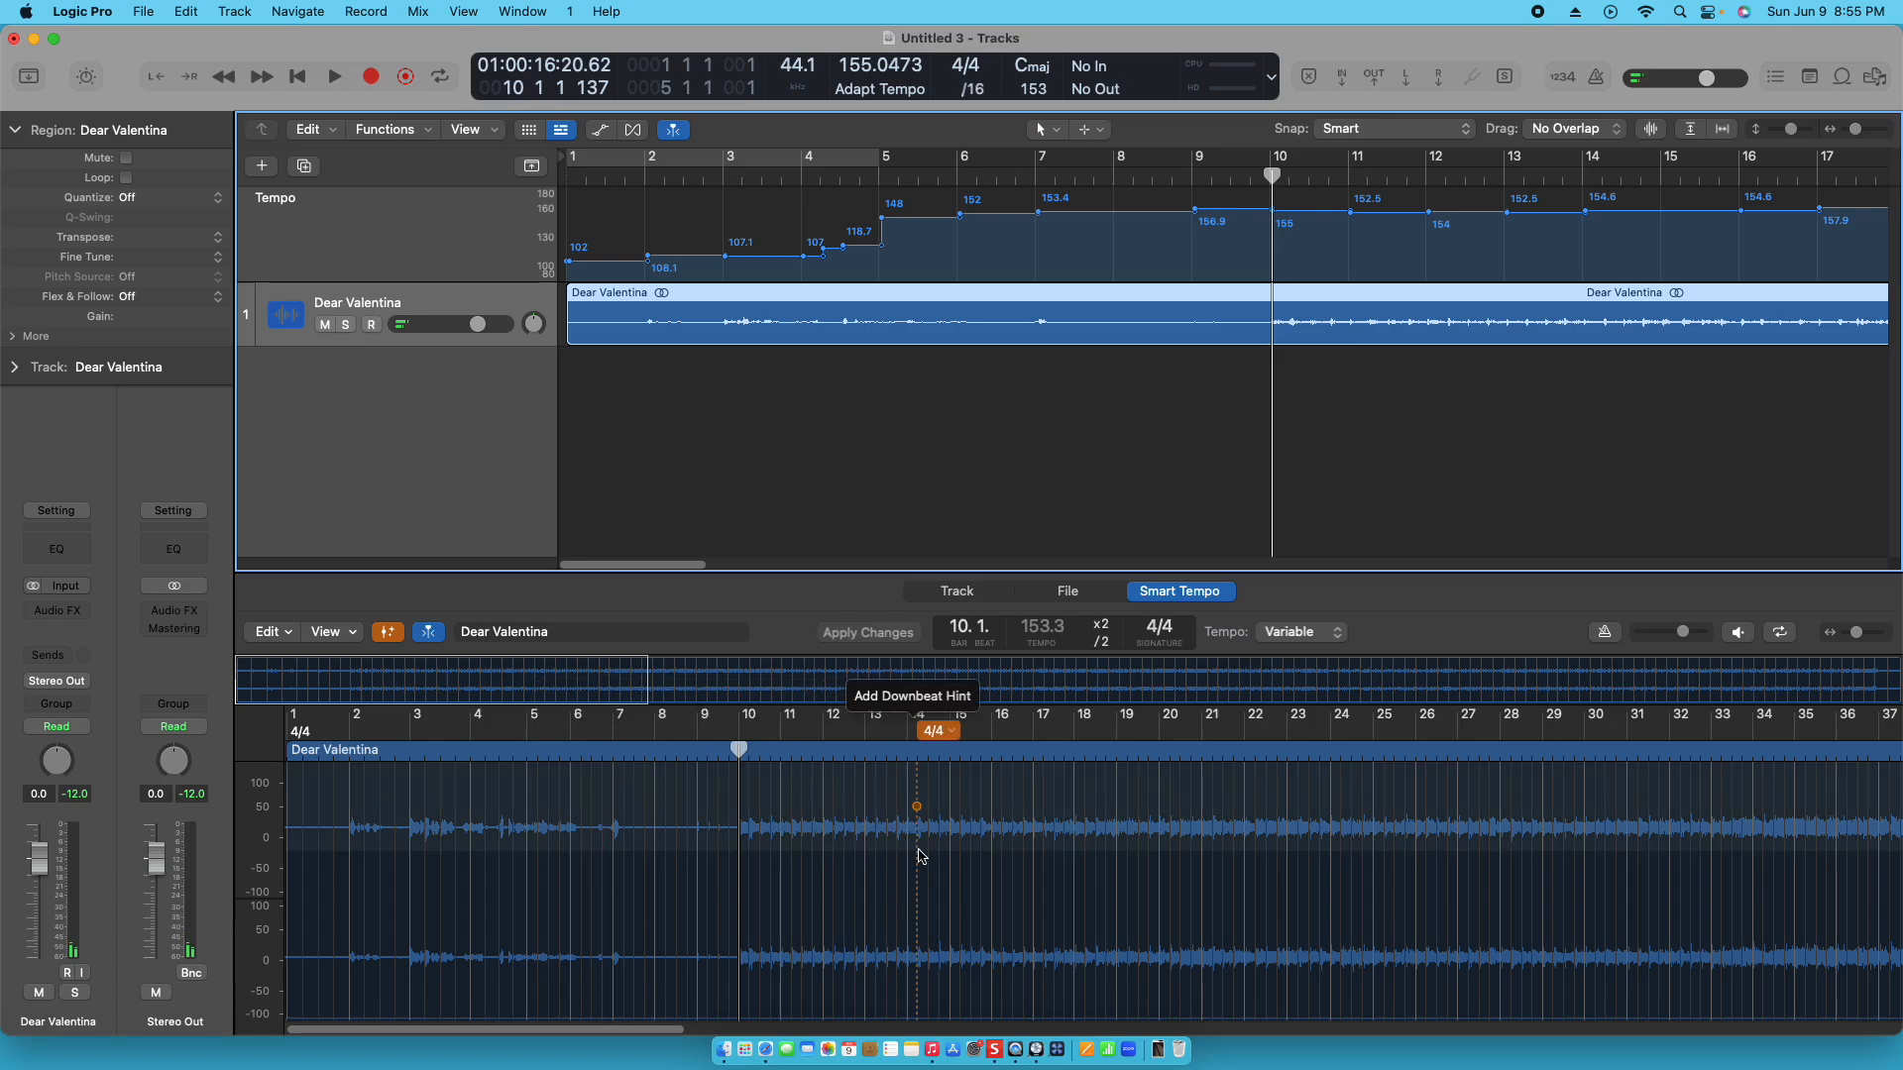
click(738, 766)
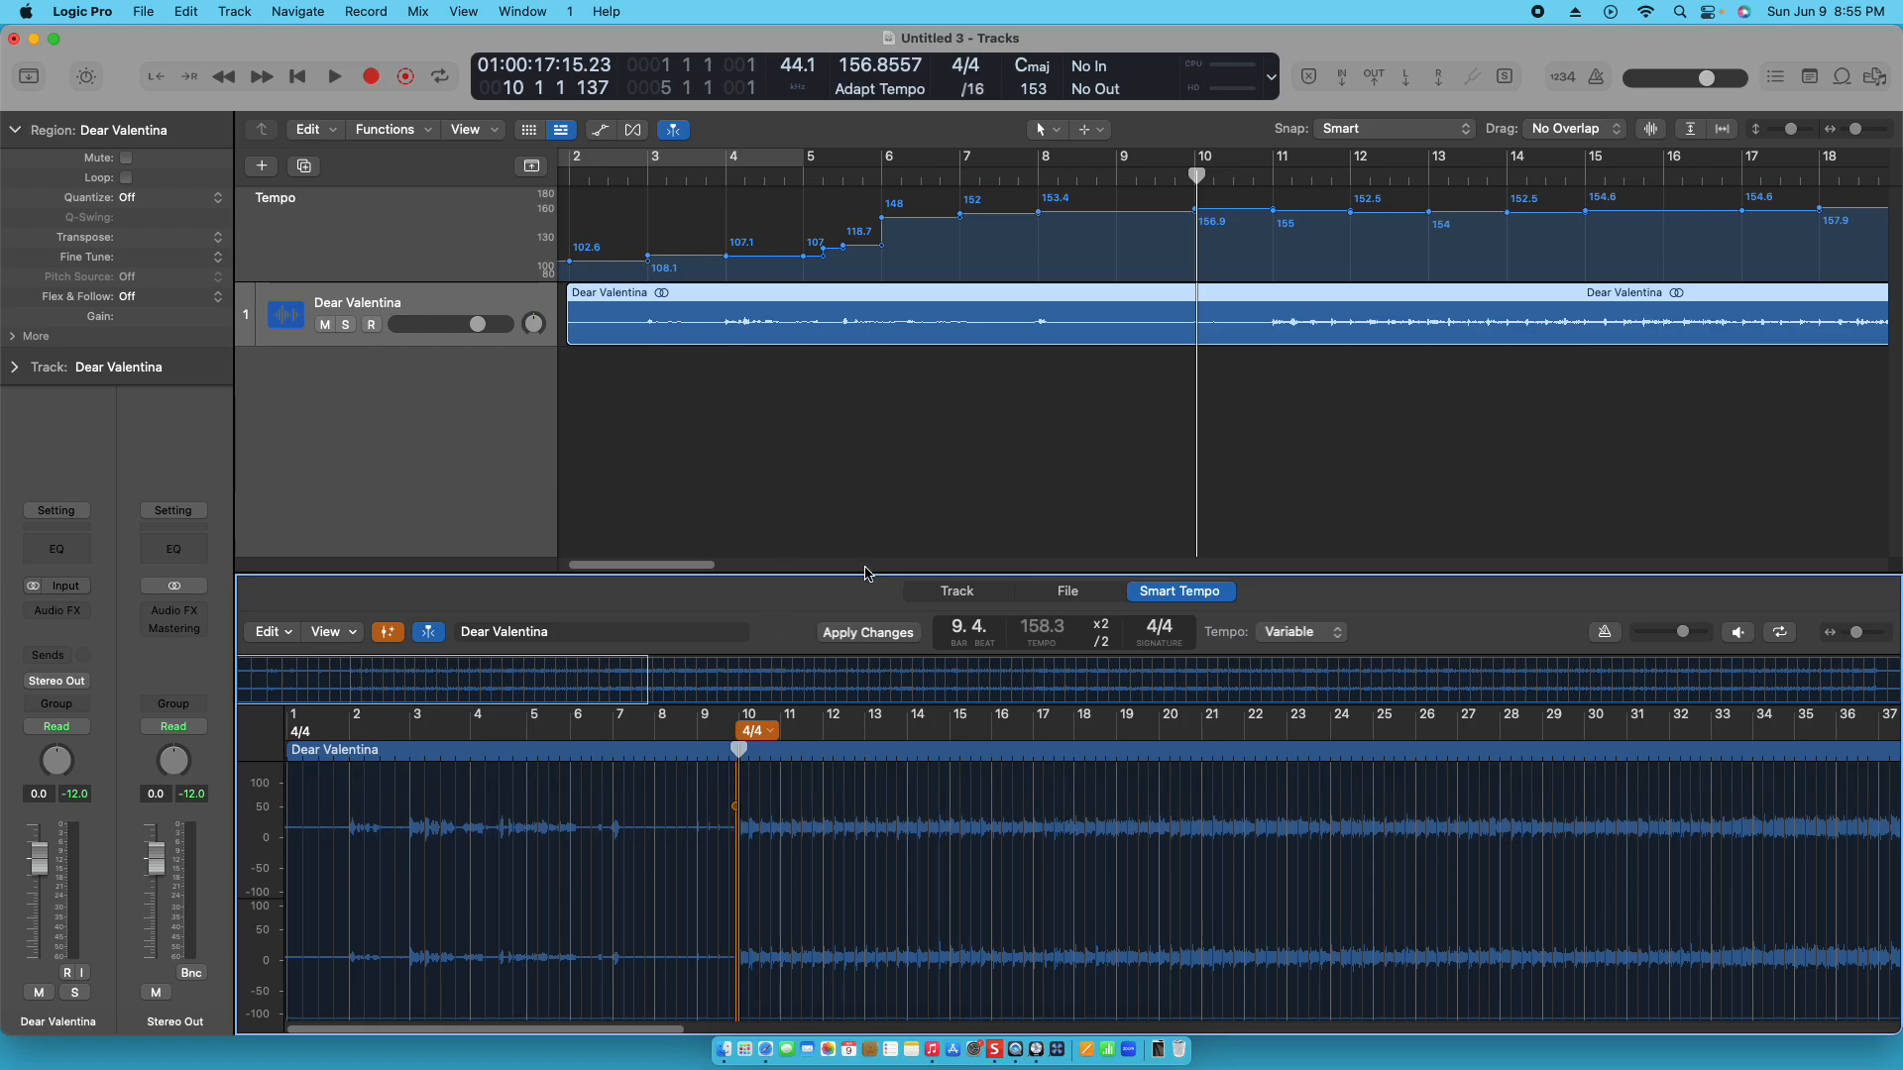
- Split the Dear Valentina region at the playhead on bar 10 and delete the intro part before the split
right_click(1193, 293)
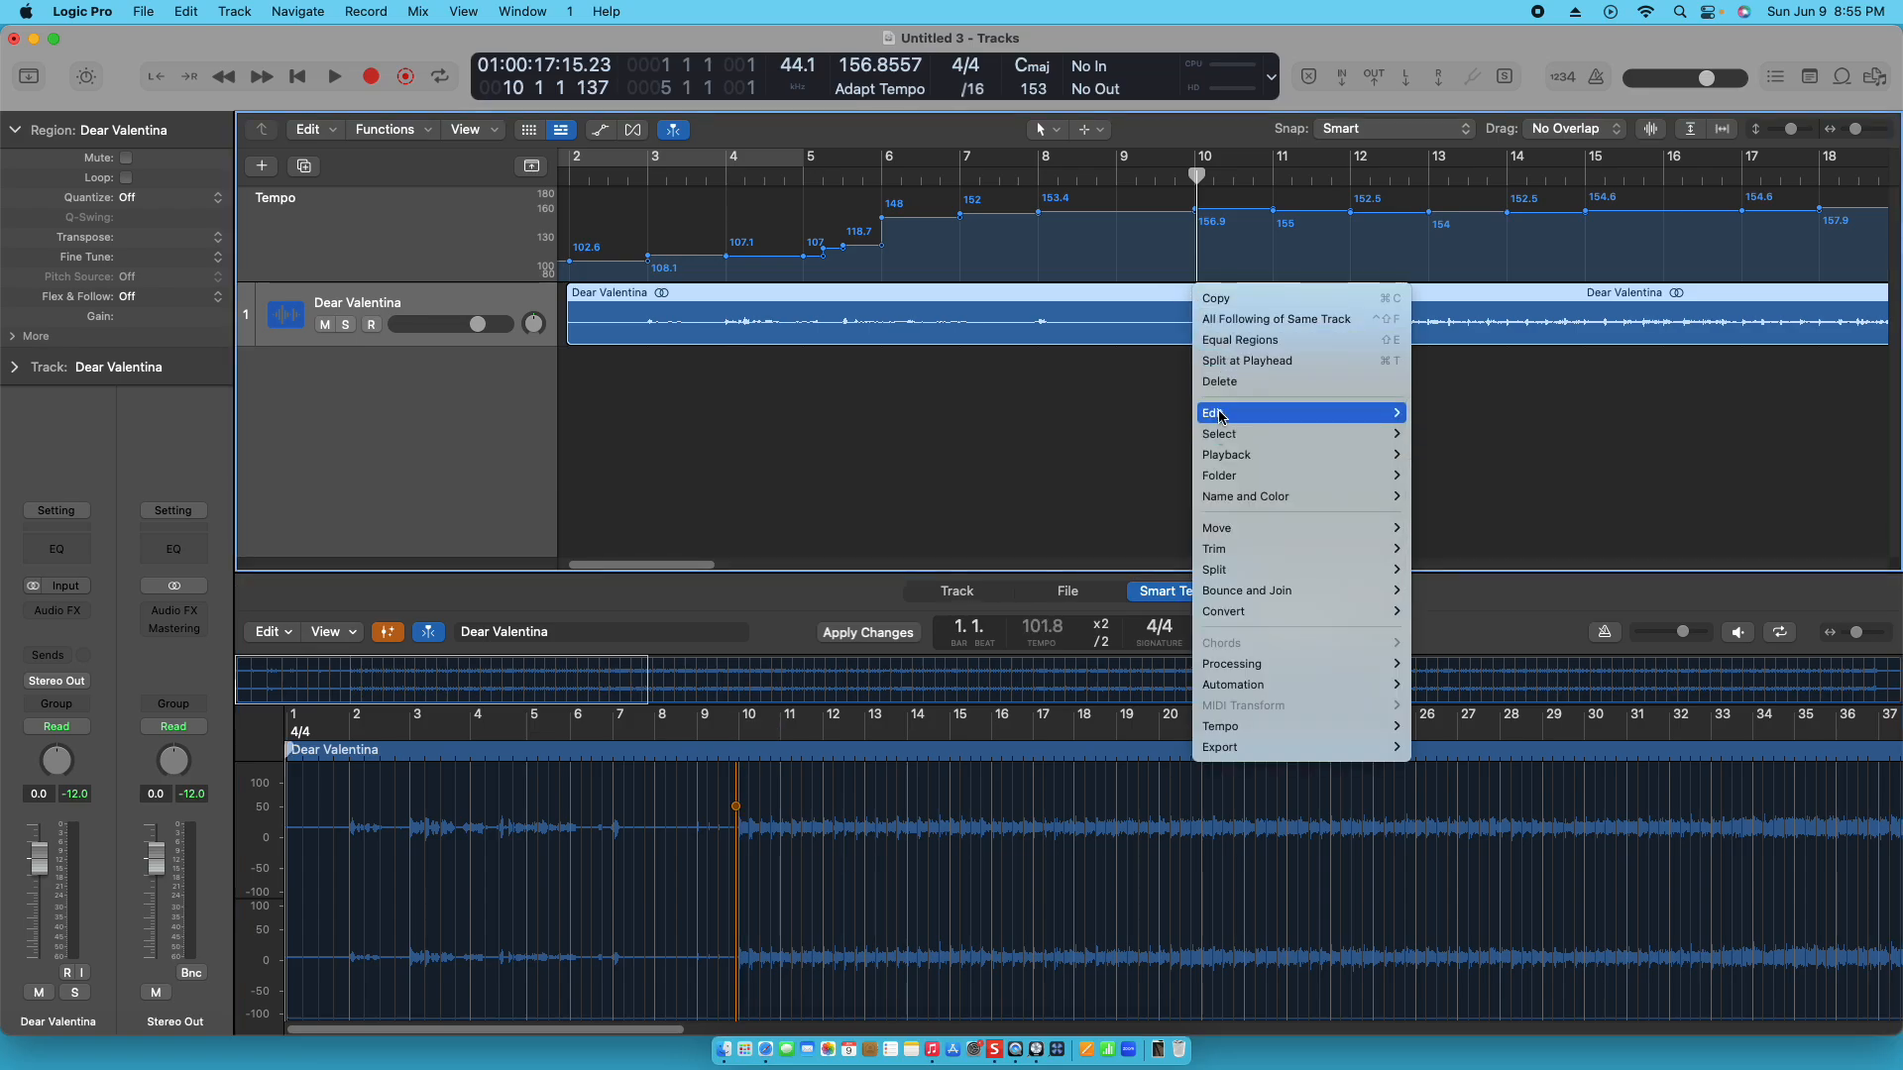
mouse_move(1222, 414)
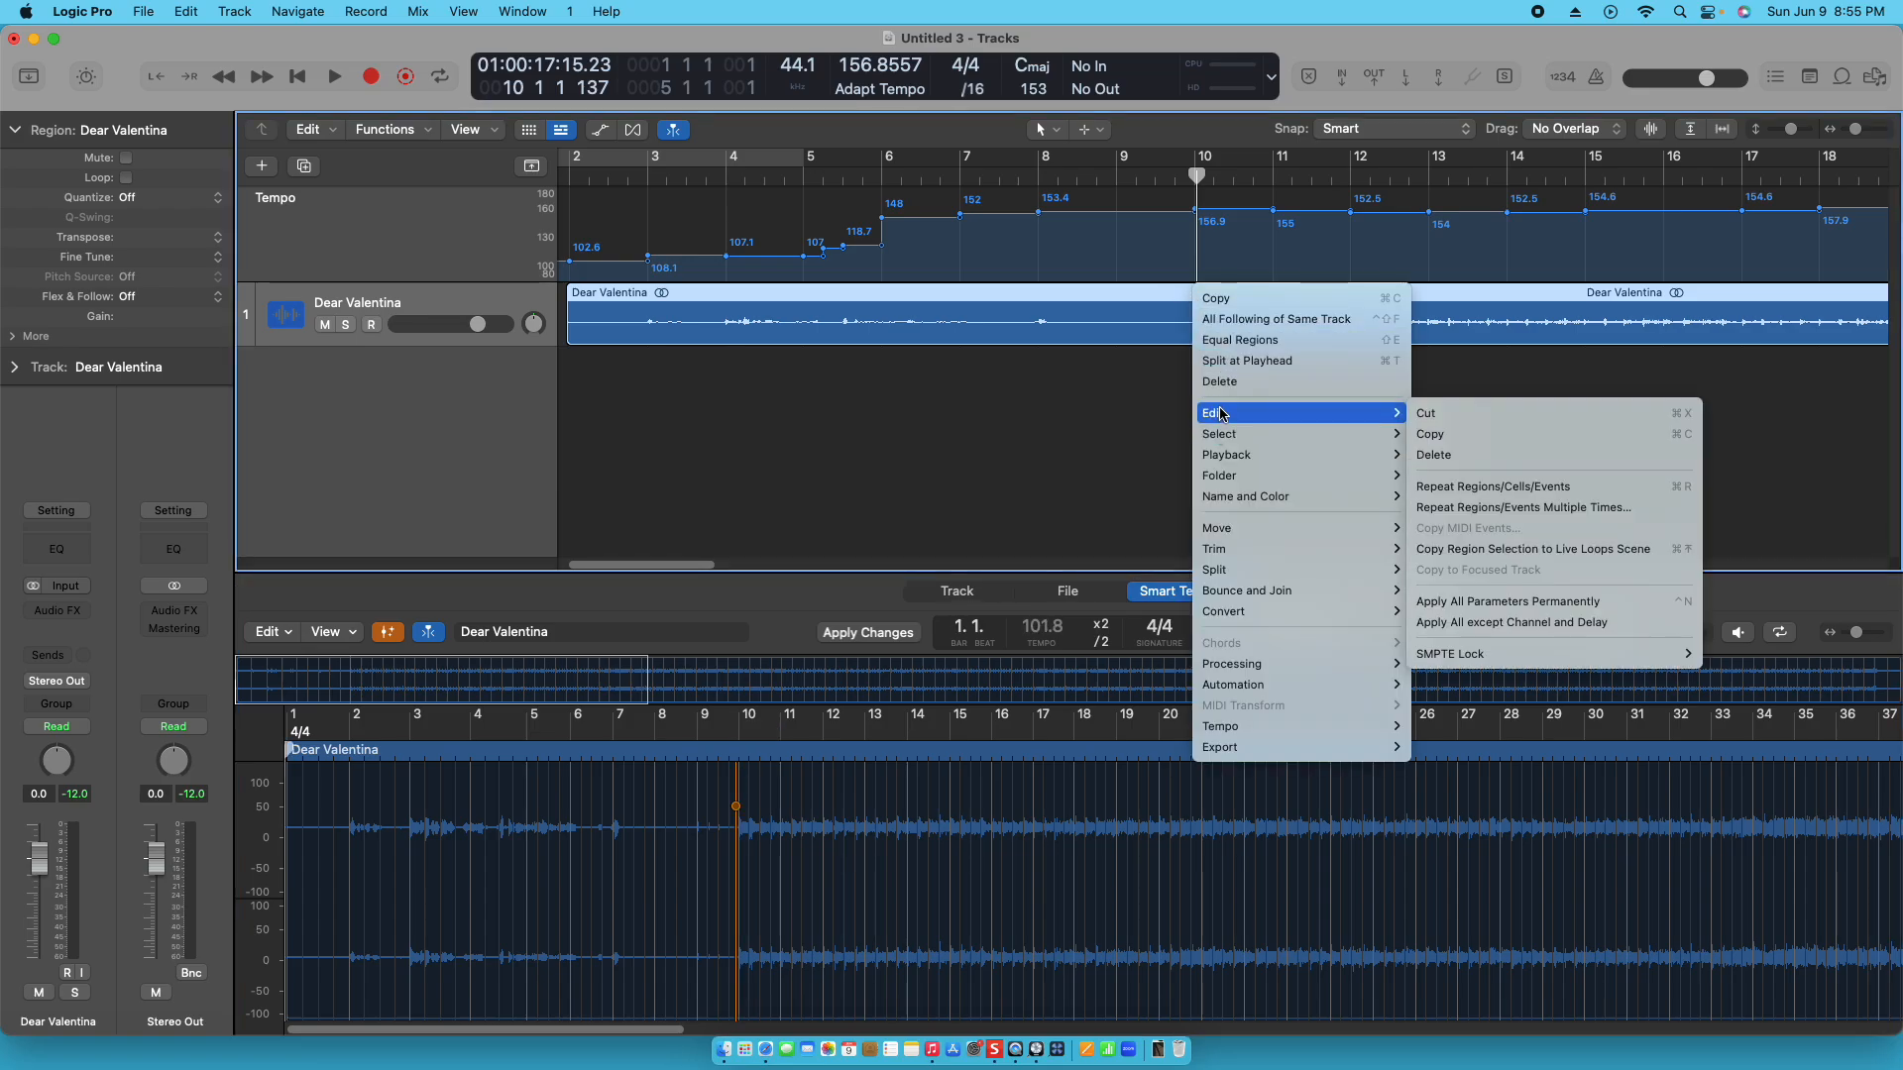
click(1080, 414)
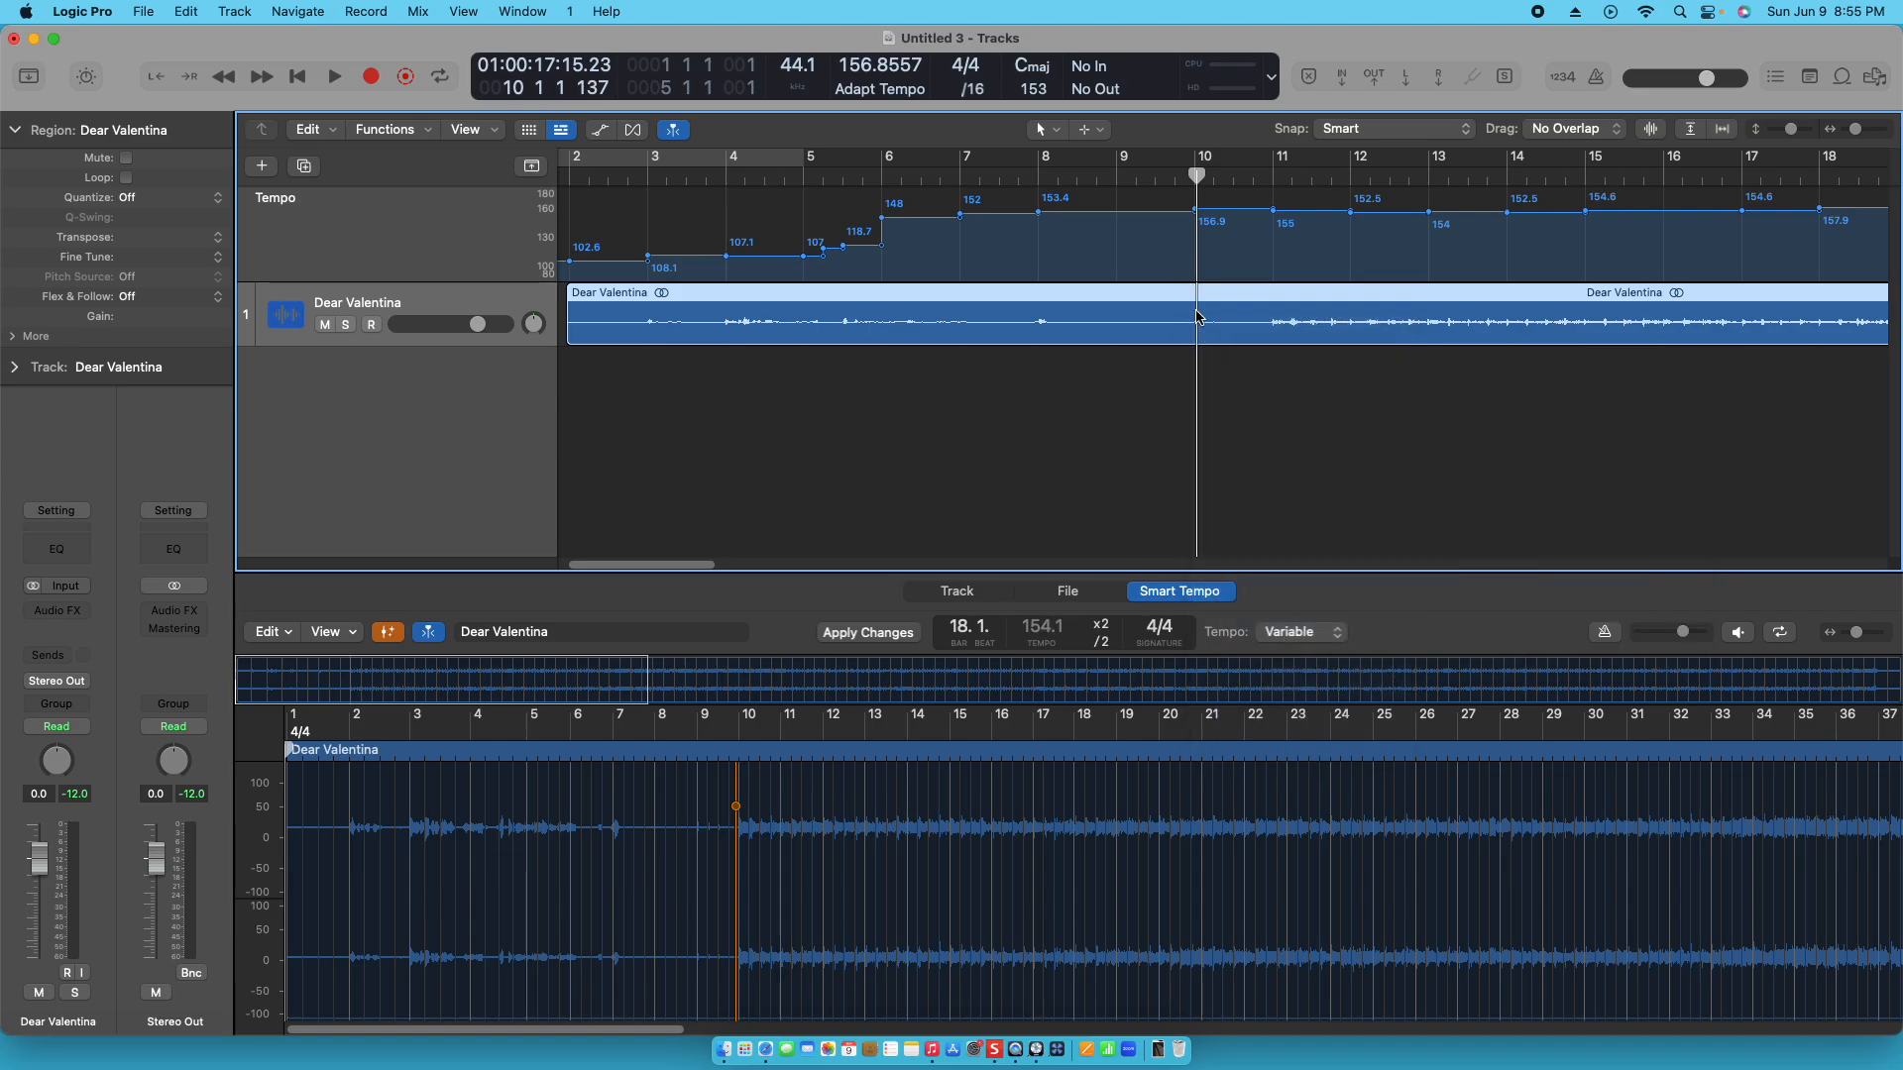
key(super+t)
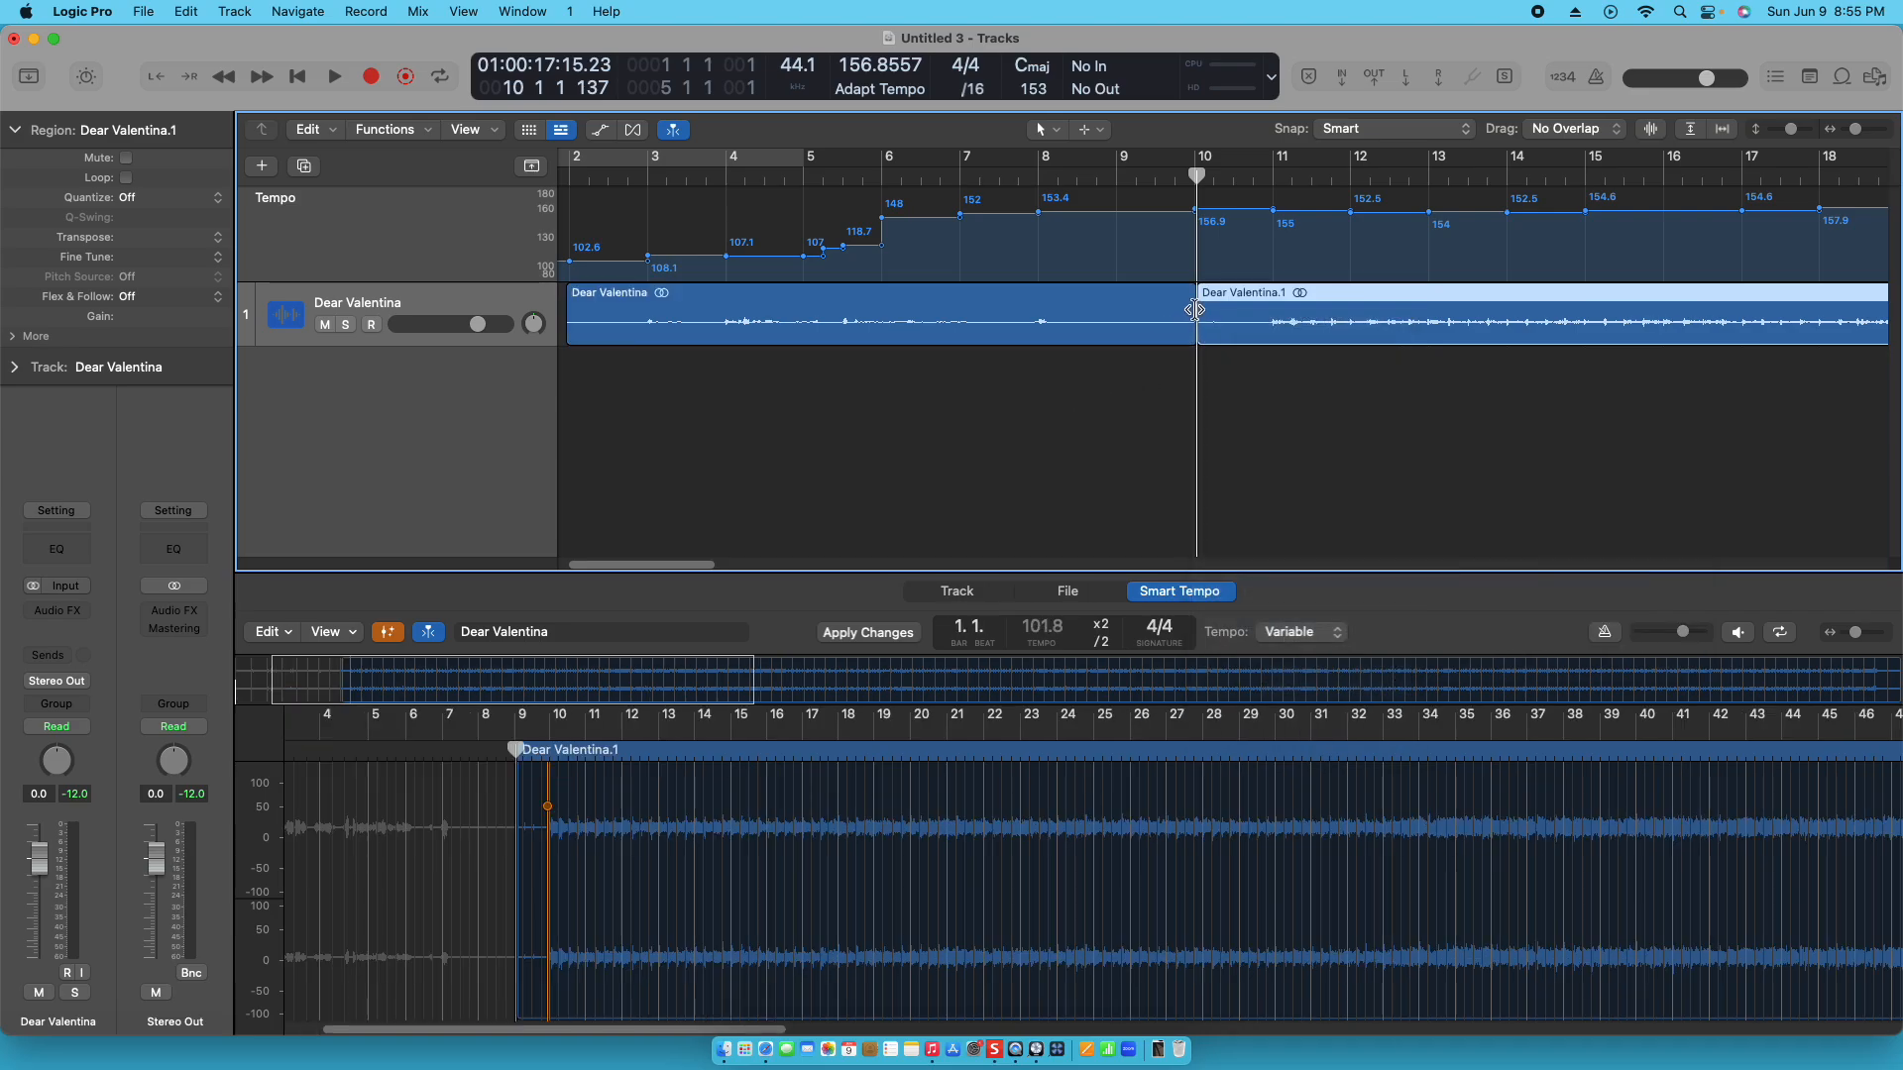
click(1158, 309)
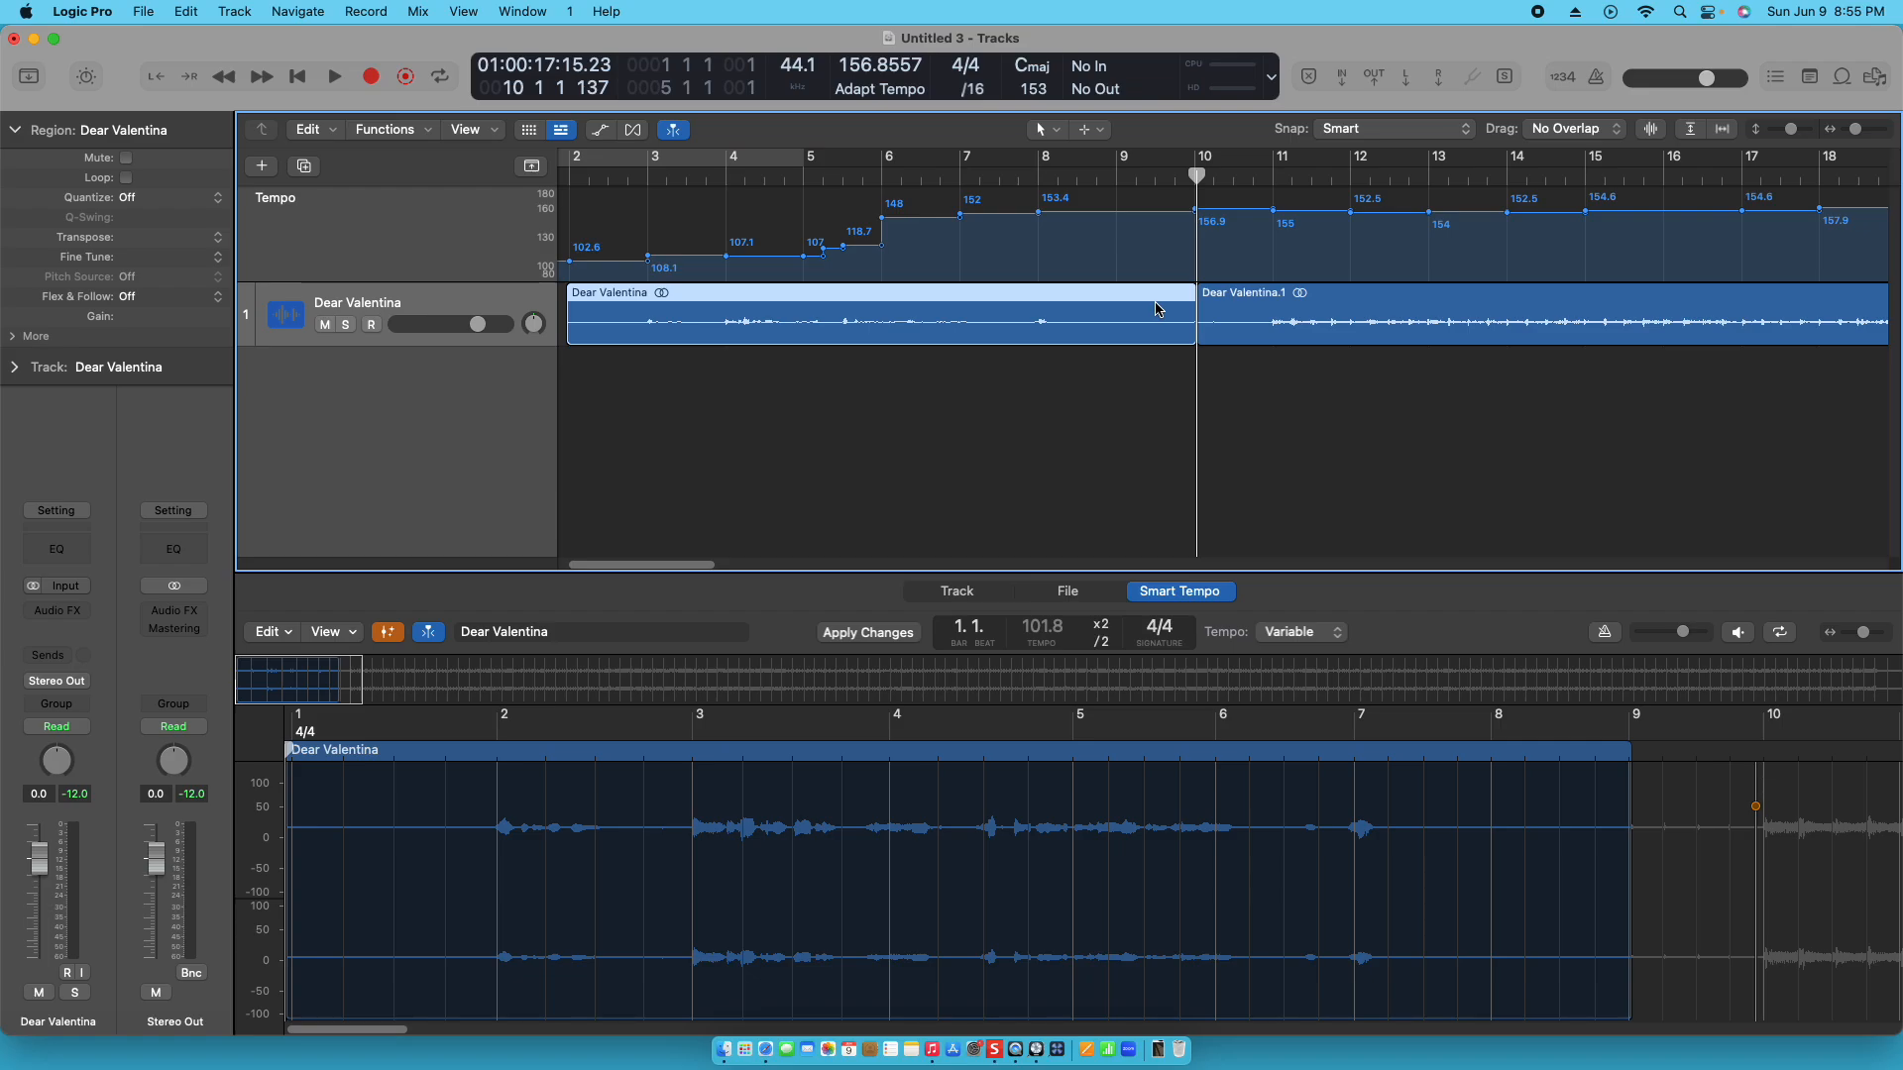
key(Delete)
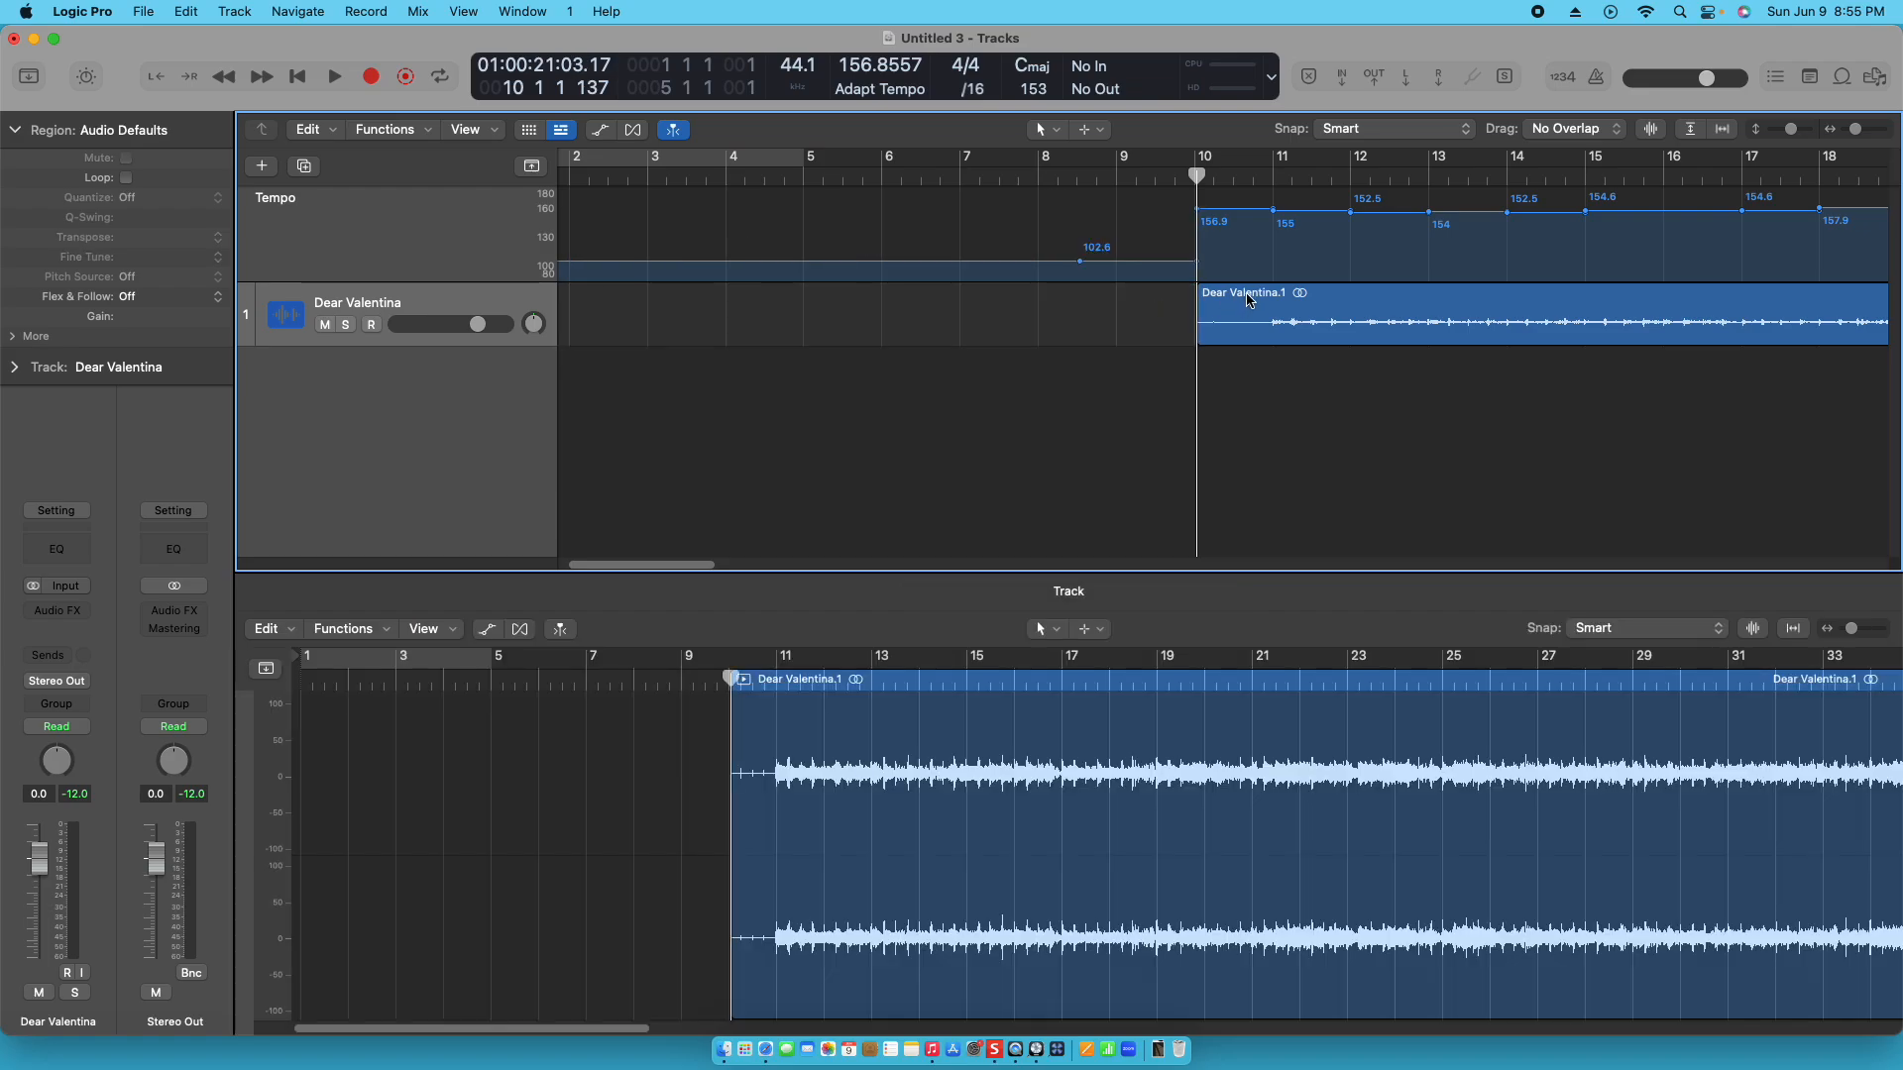
- Move the remaining song region to the start of bar 1 and play it briefly from the beginning
drag(1247, 302, 585, 322)
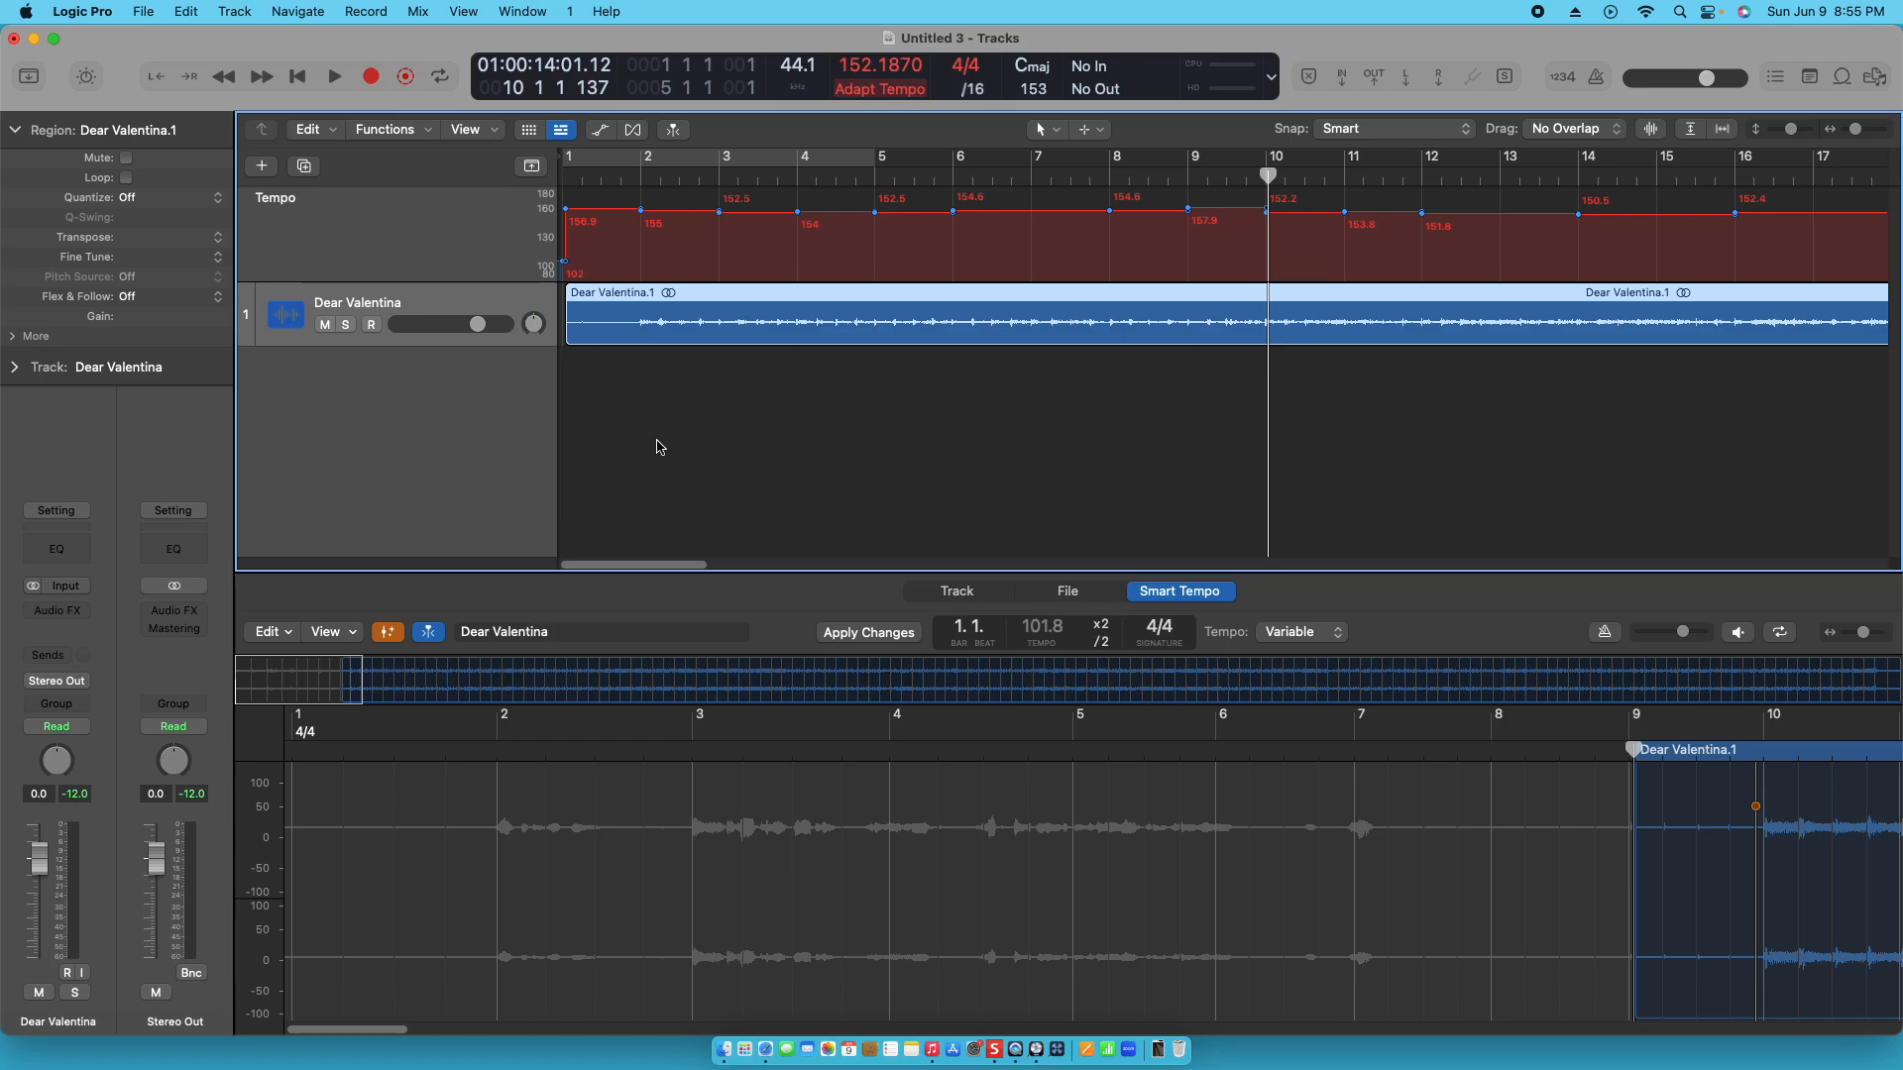
click(693, 469)
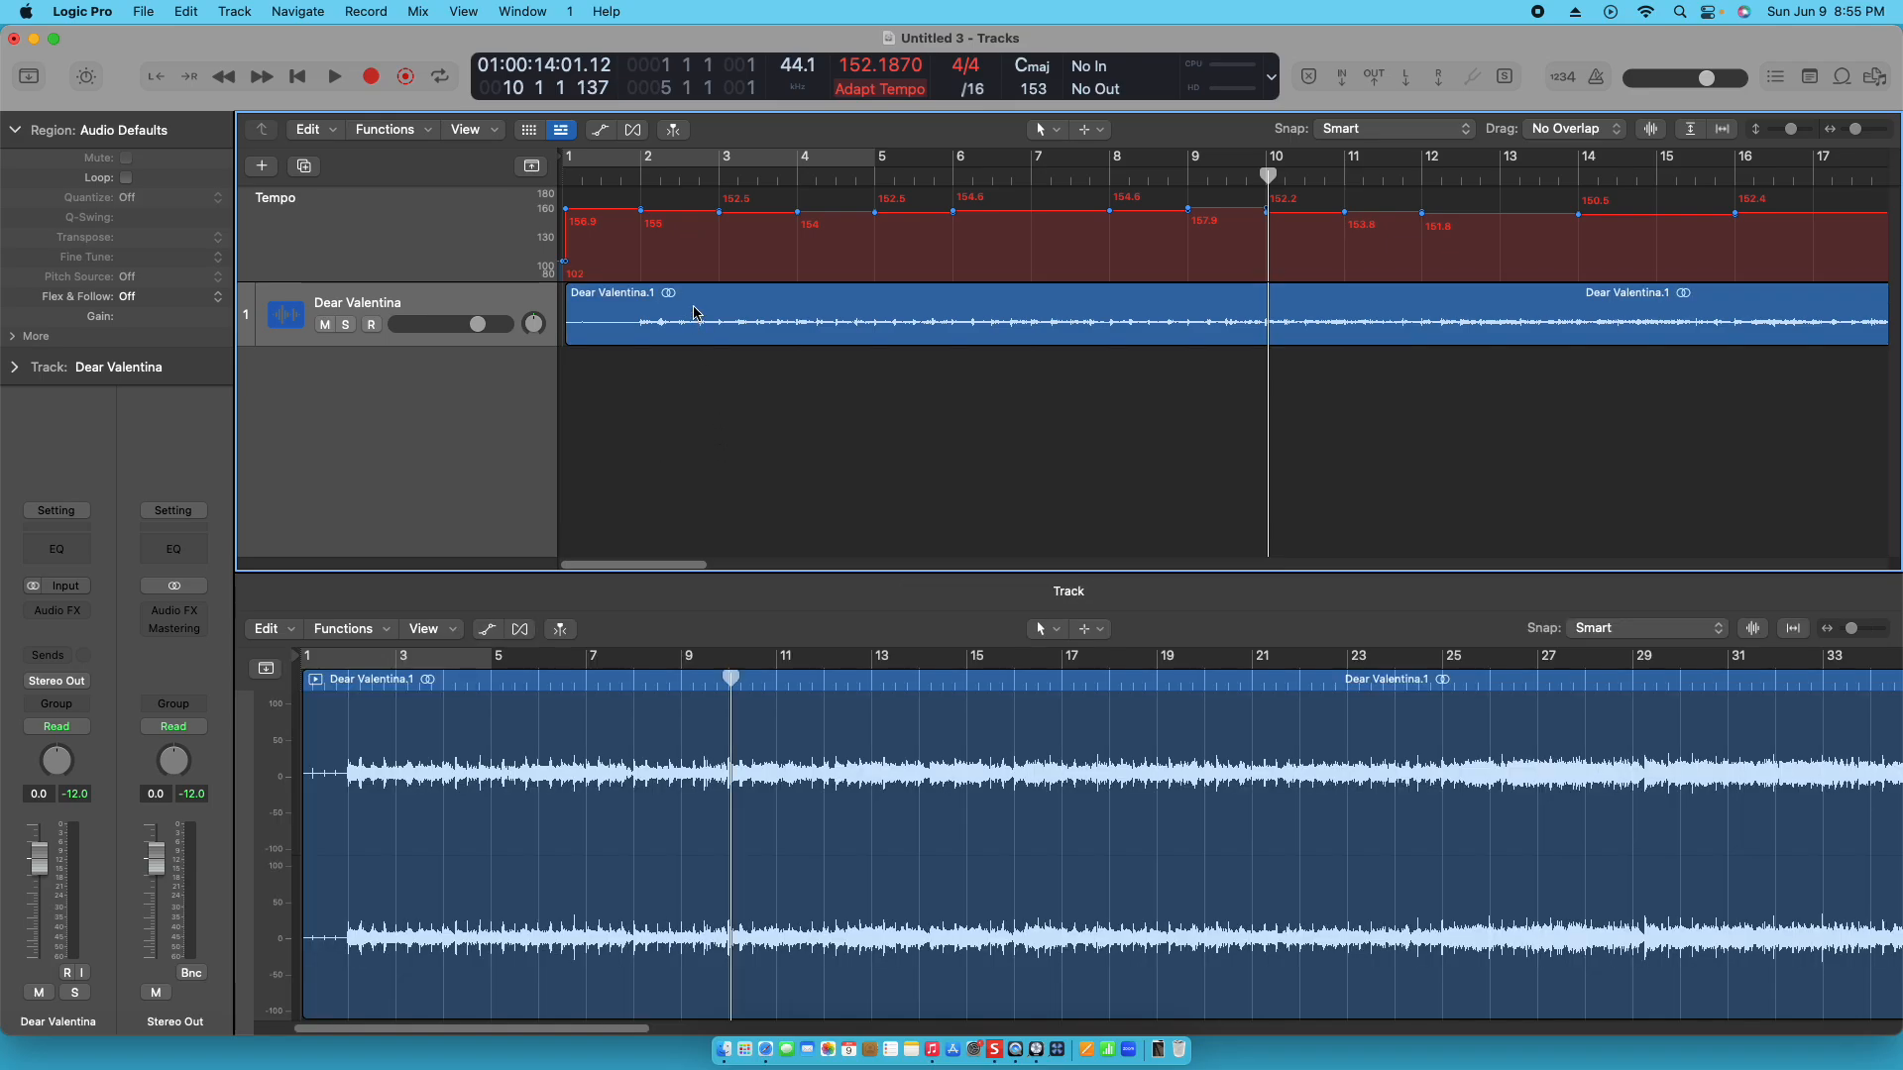
click(693, 313)
click(701, 393)
key(Return)
key(space)
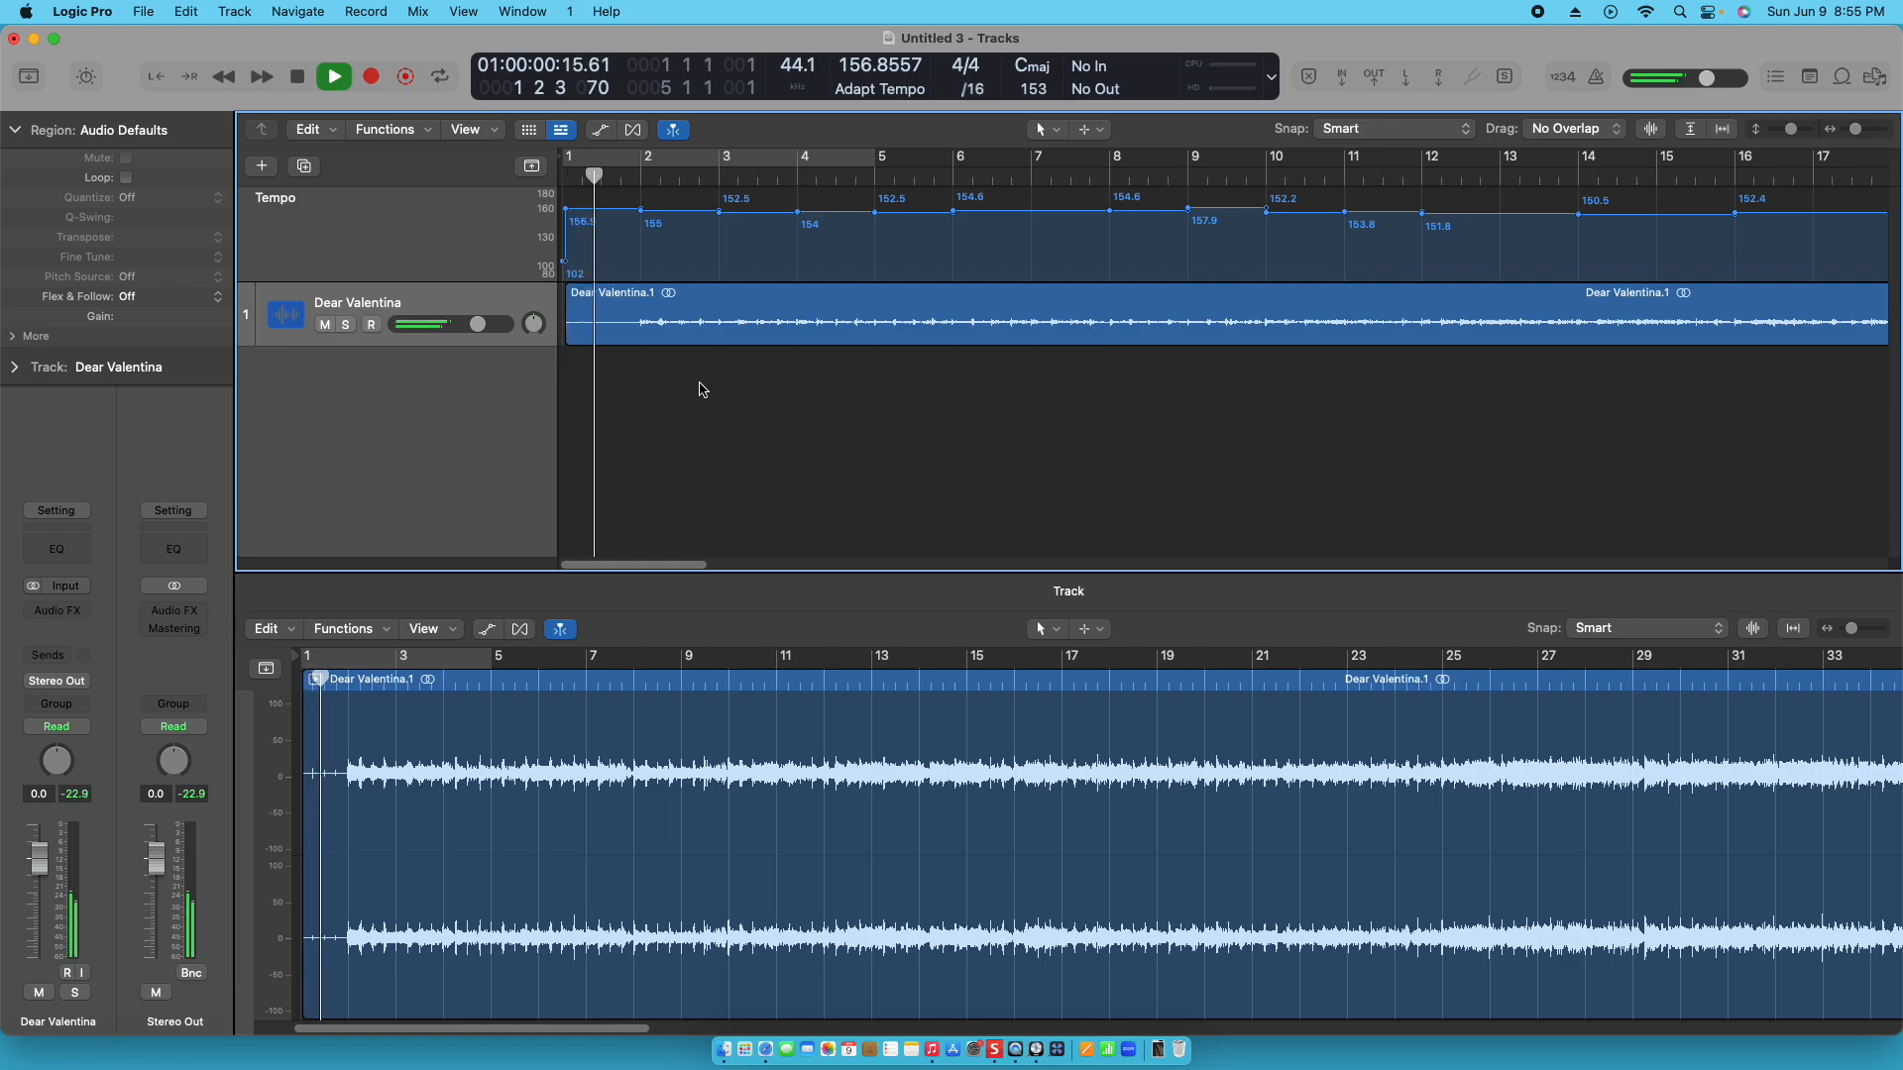
key(space)
key(Return)
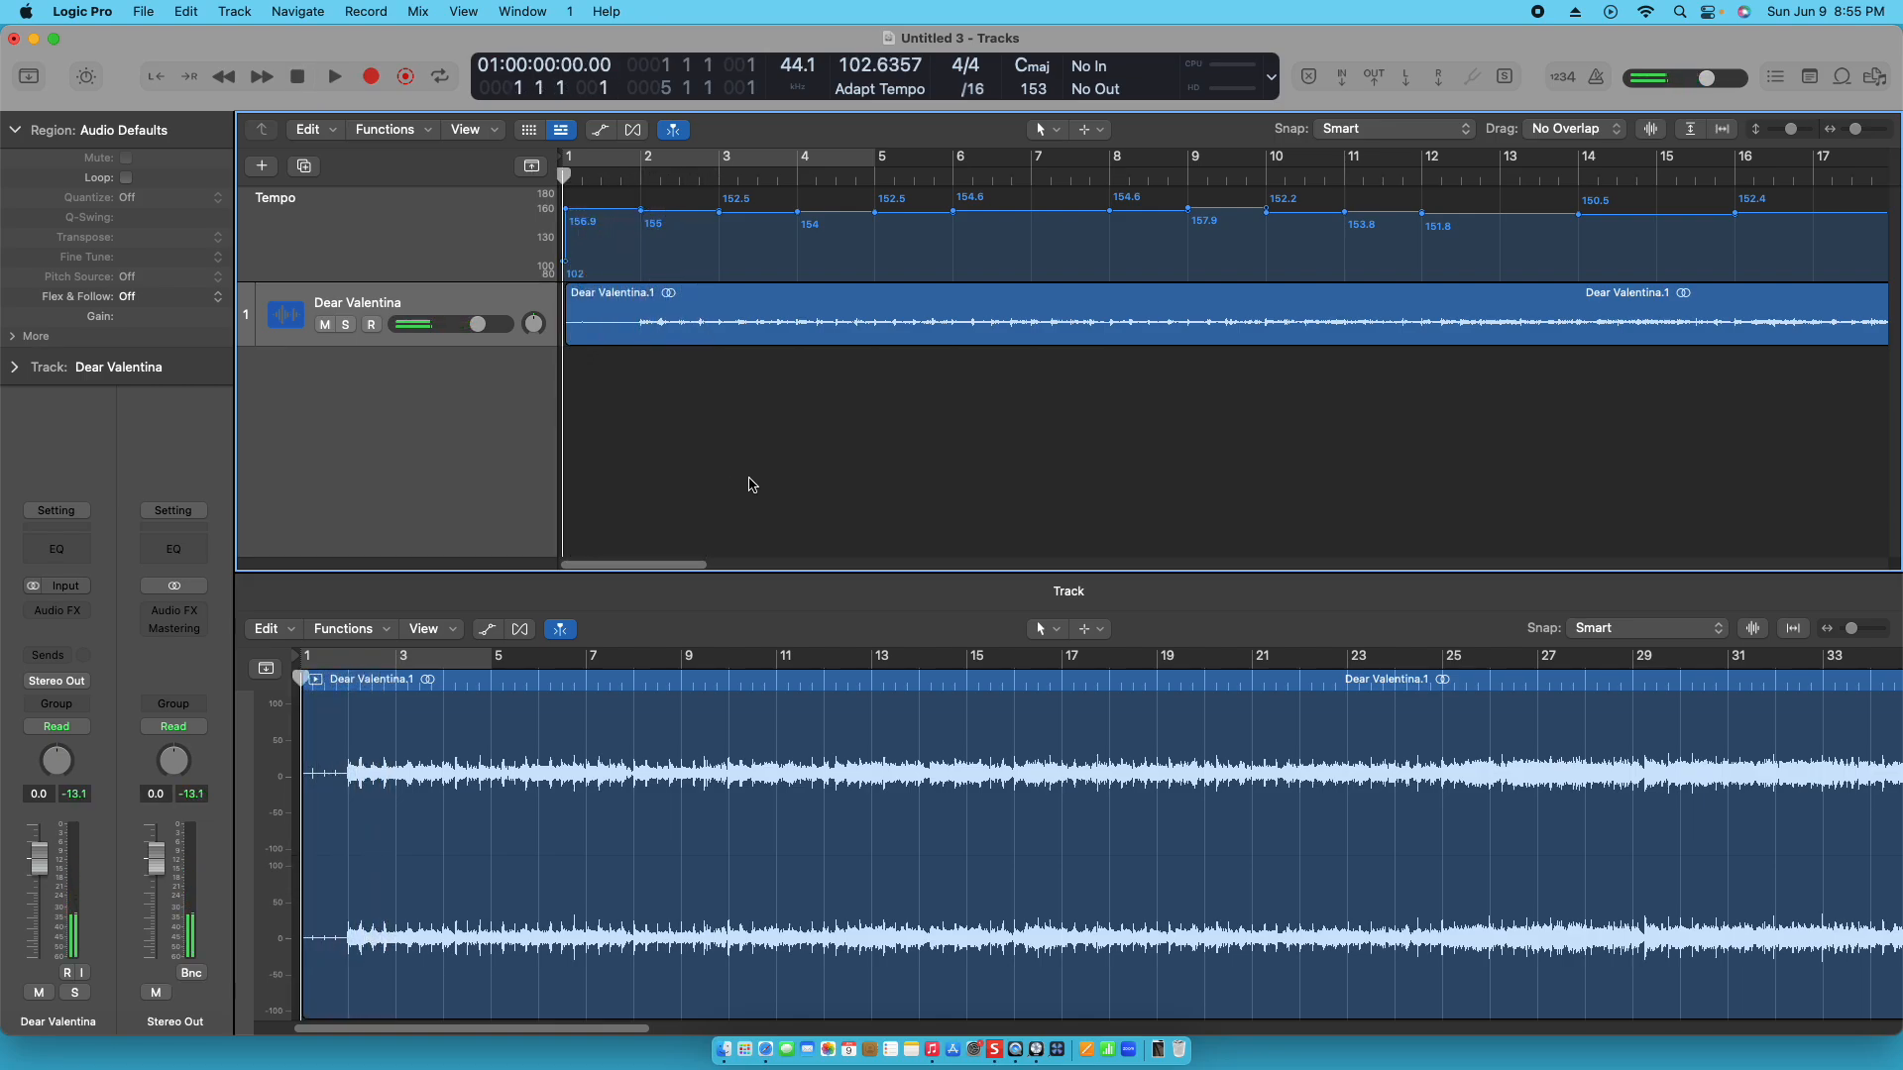
- Mute the Dear Valentina track and delete its region with the tempo mode set to Keep Project Tempo
click(325, 325)
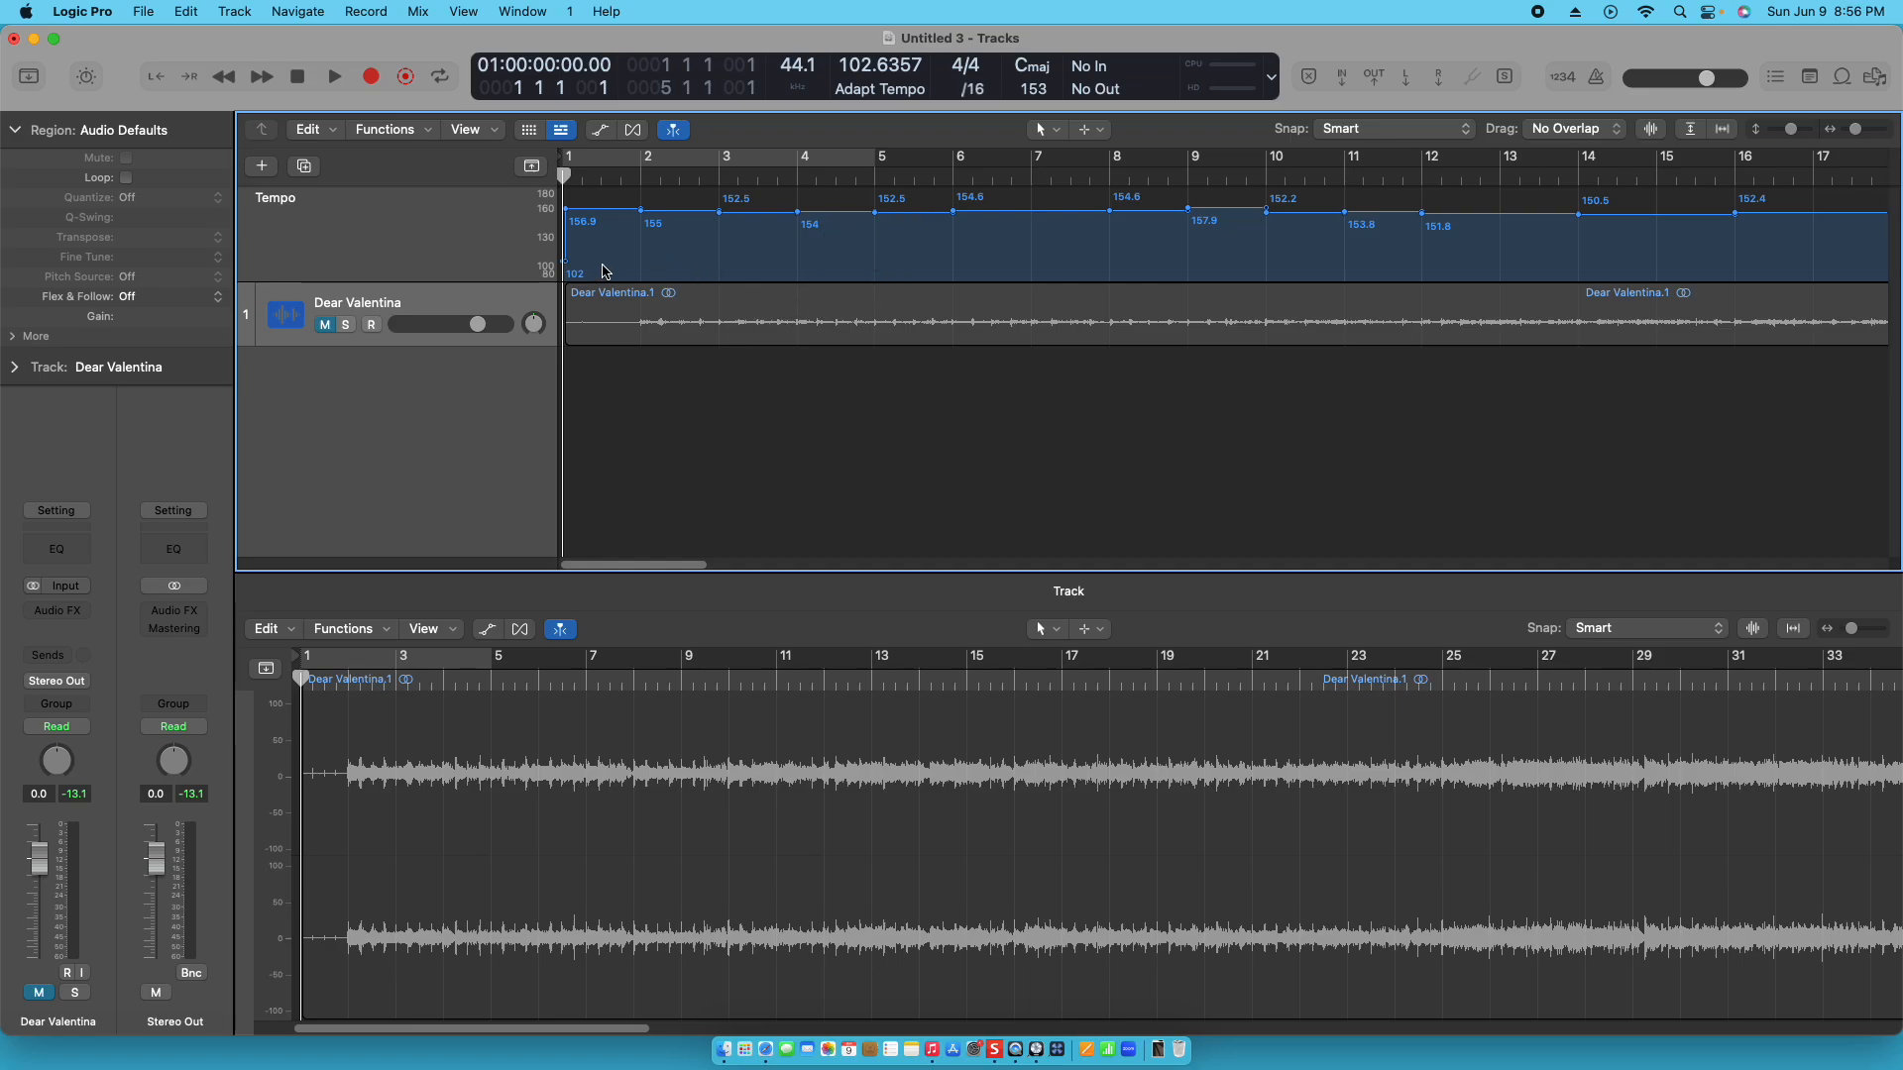
click(507, 307)
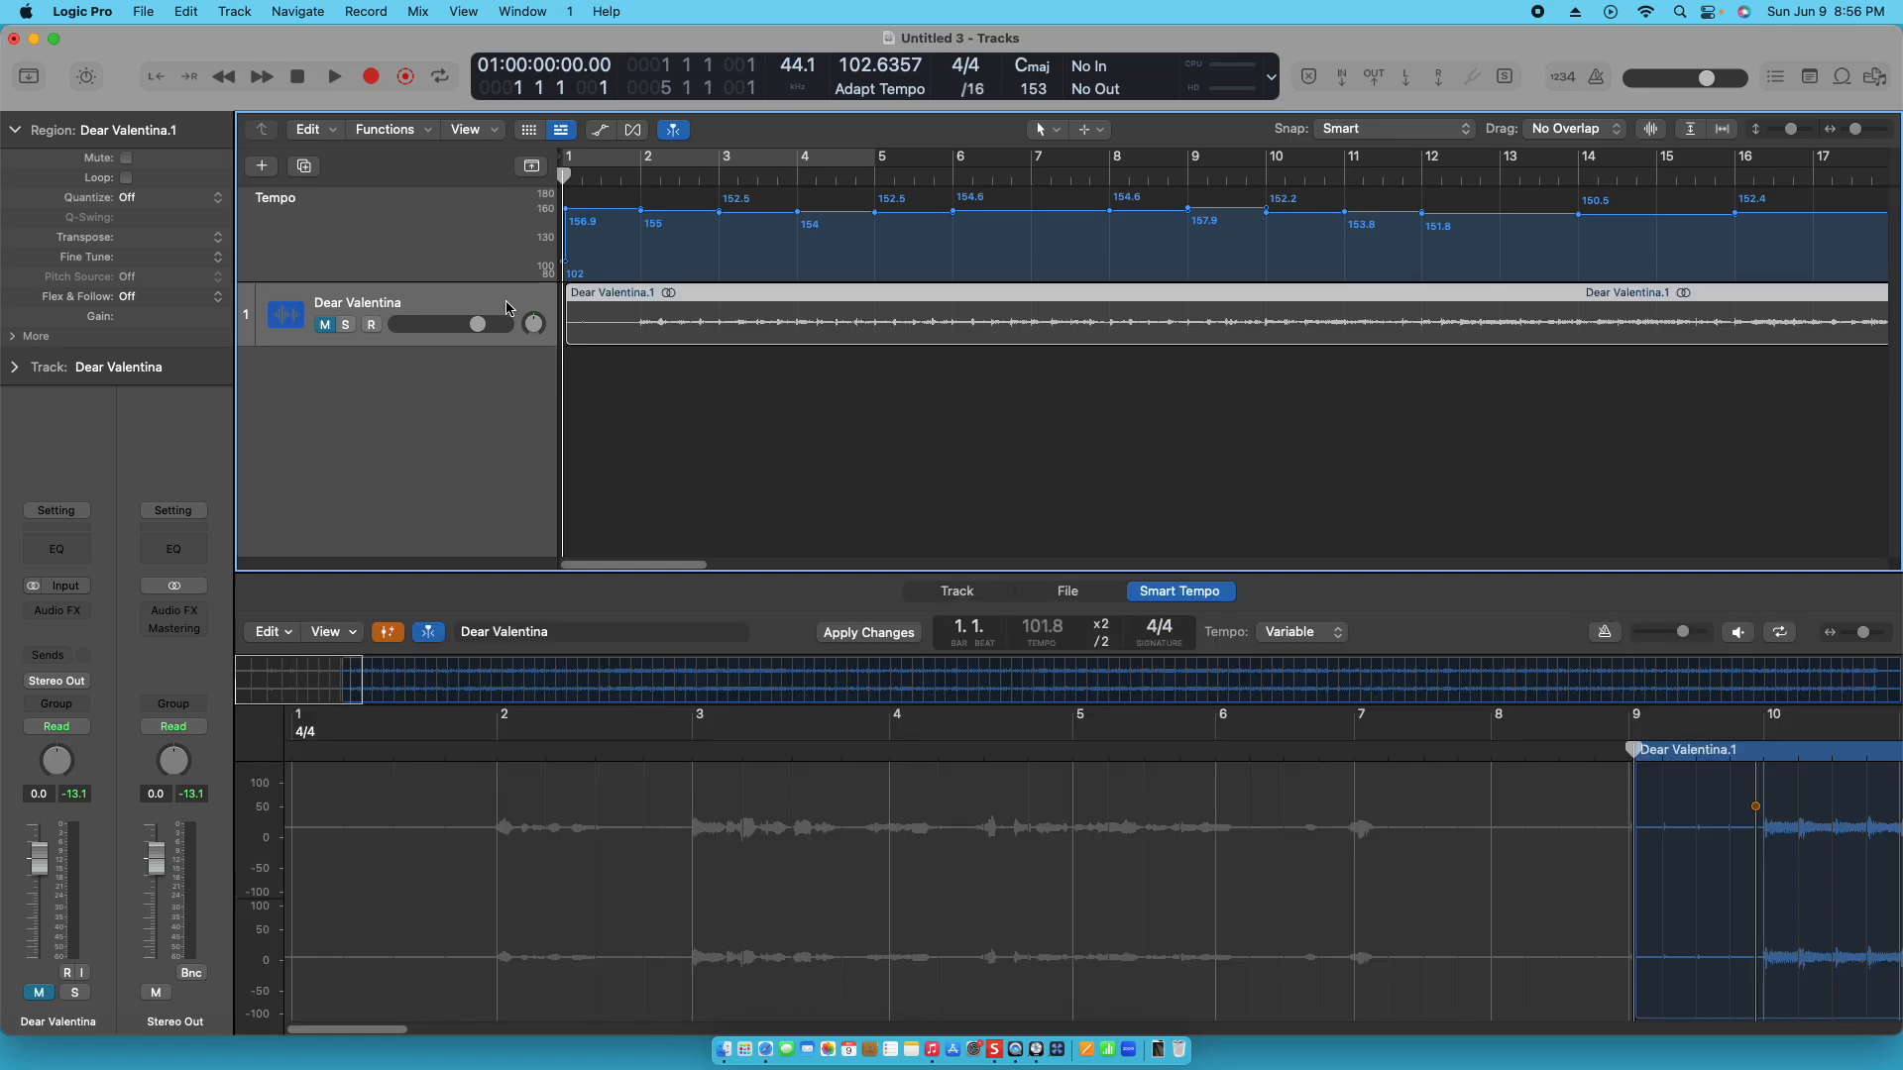
click(891, 97)
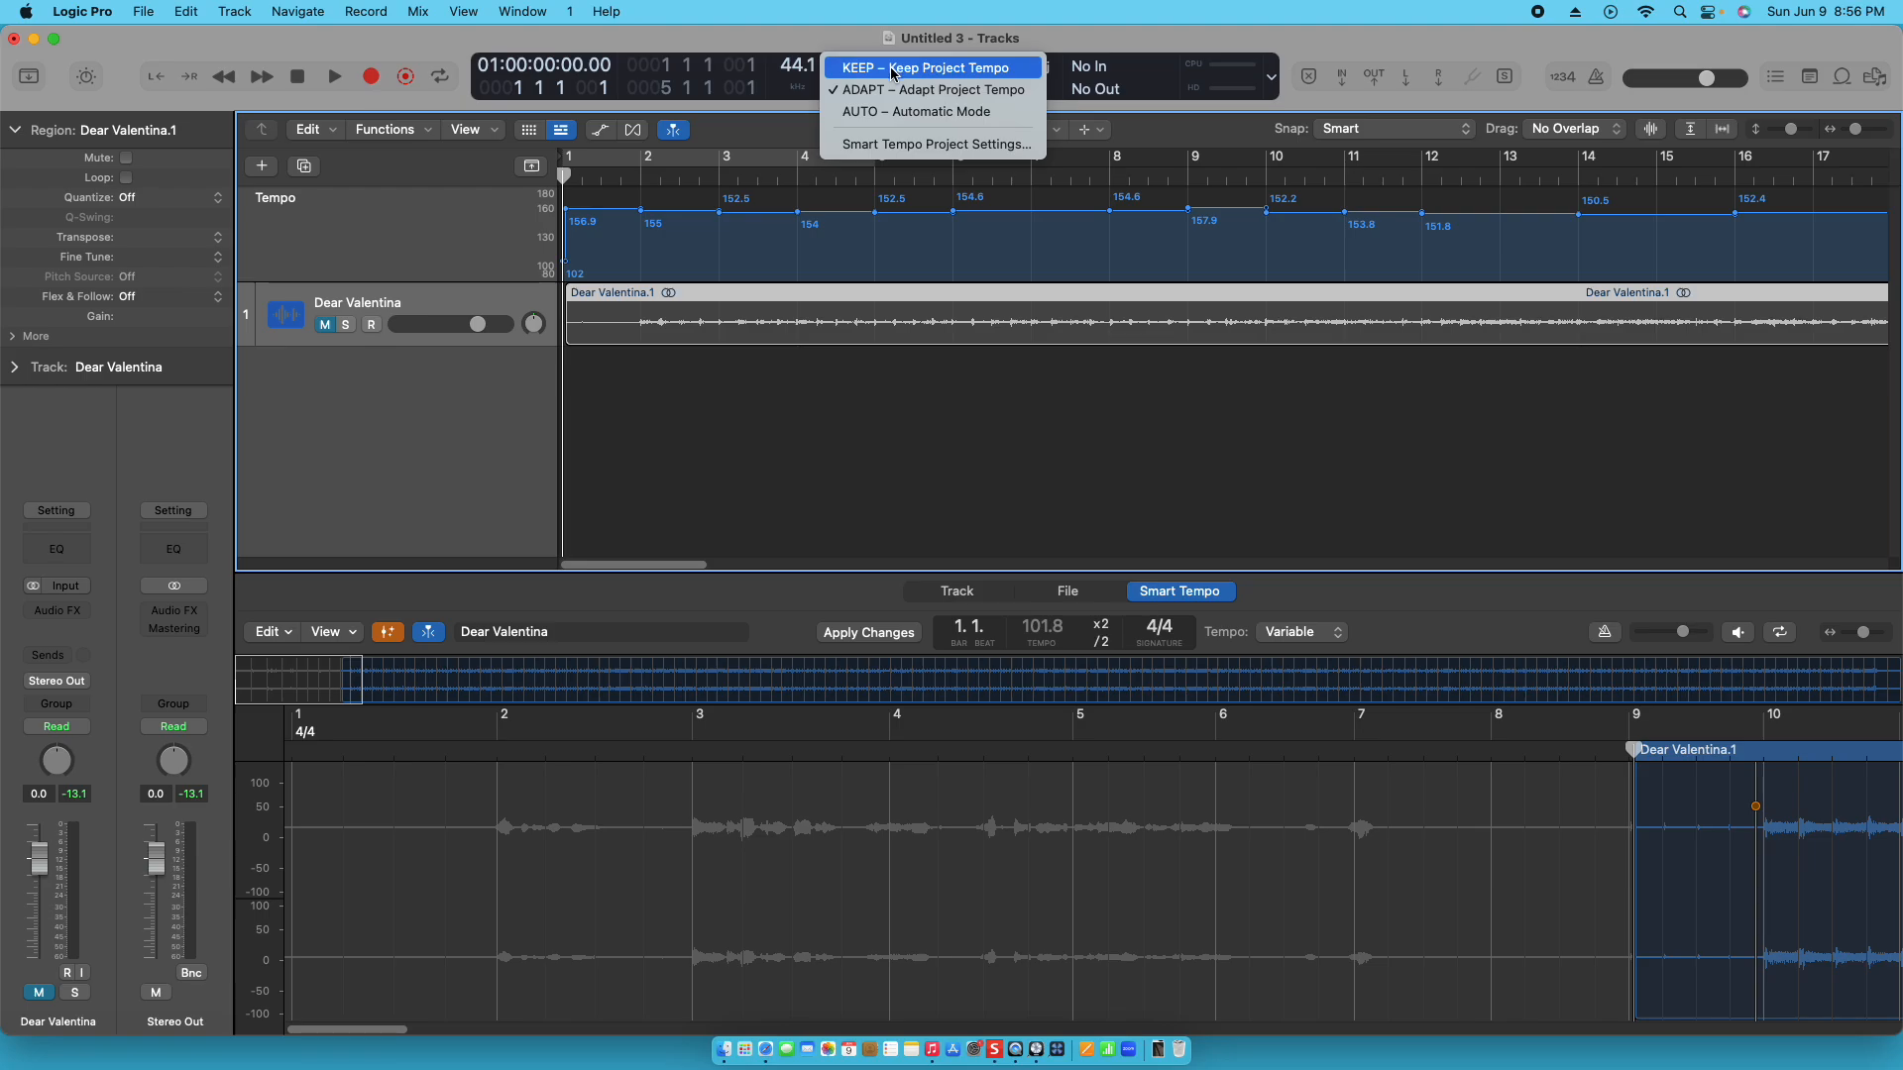
click(893, 70)
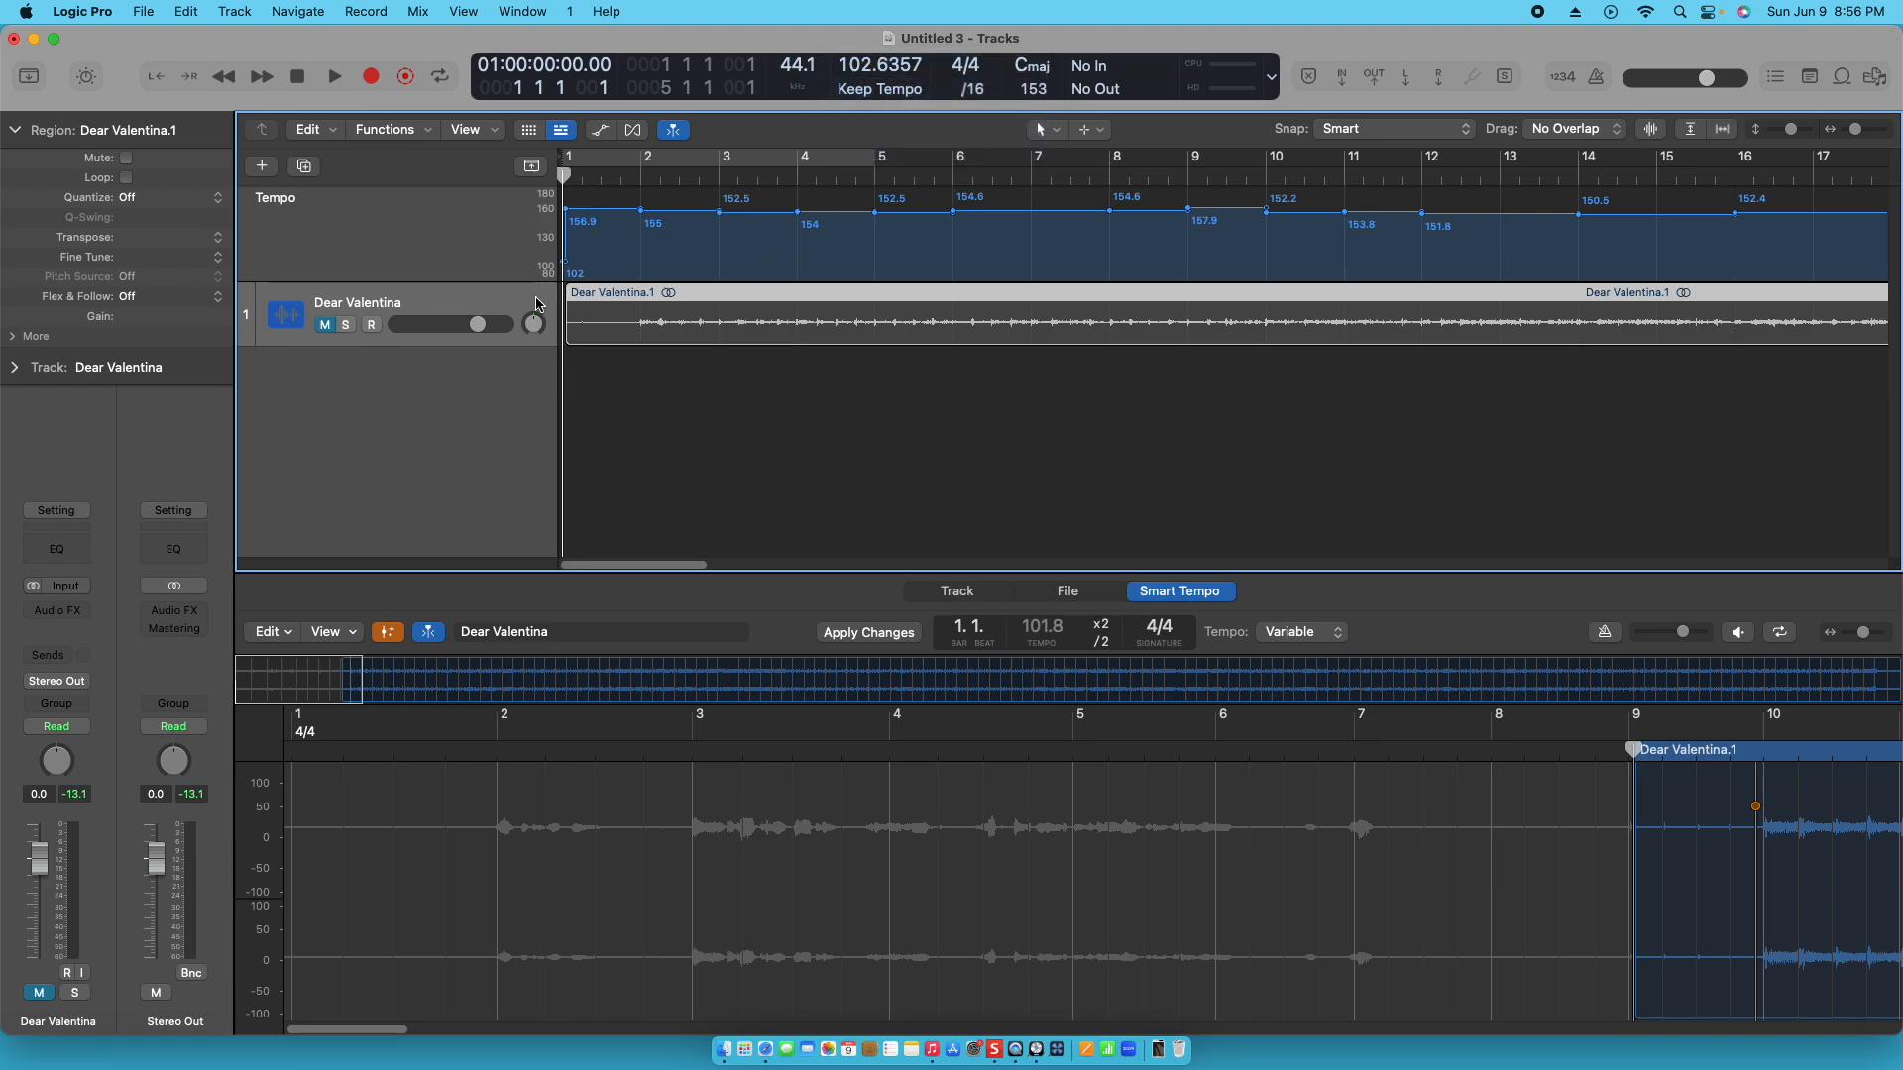
key(Delete)
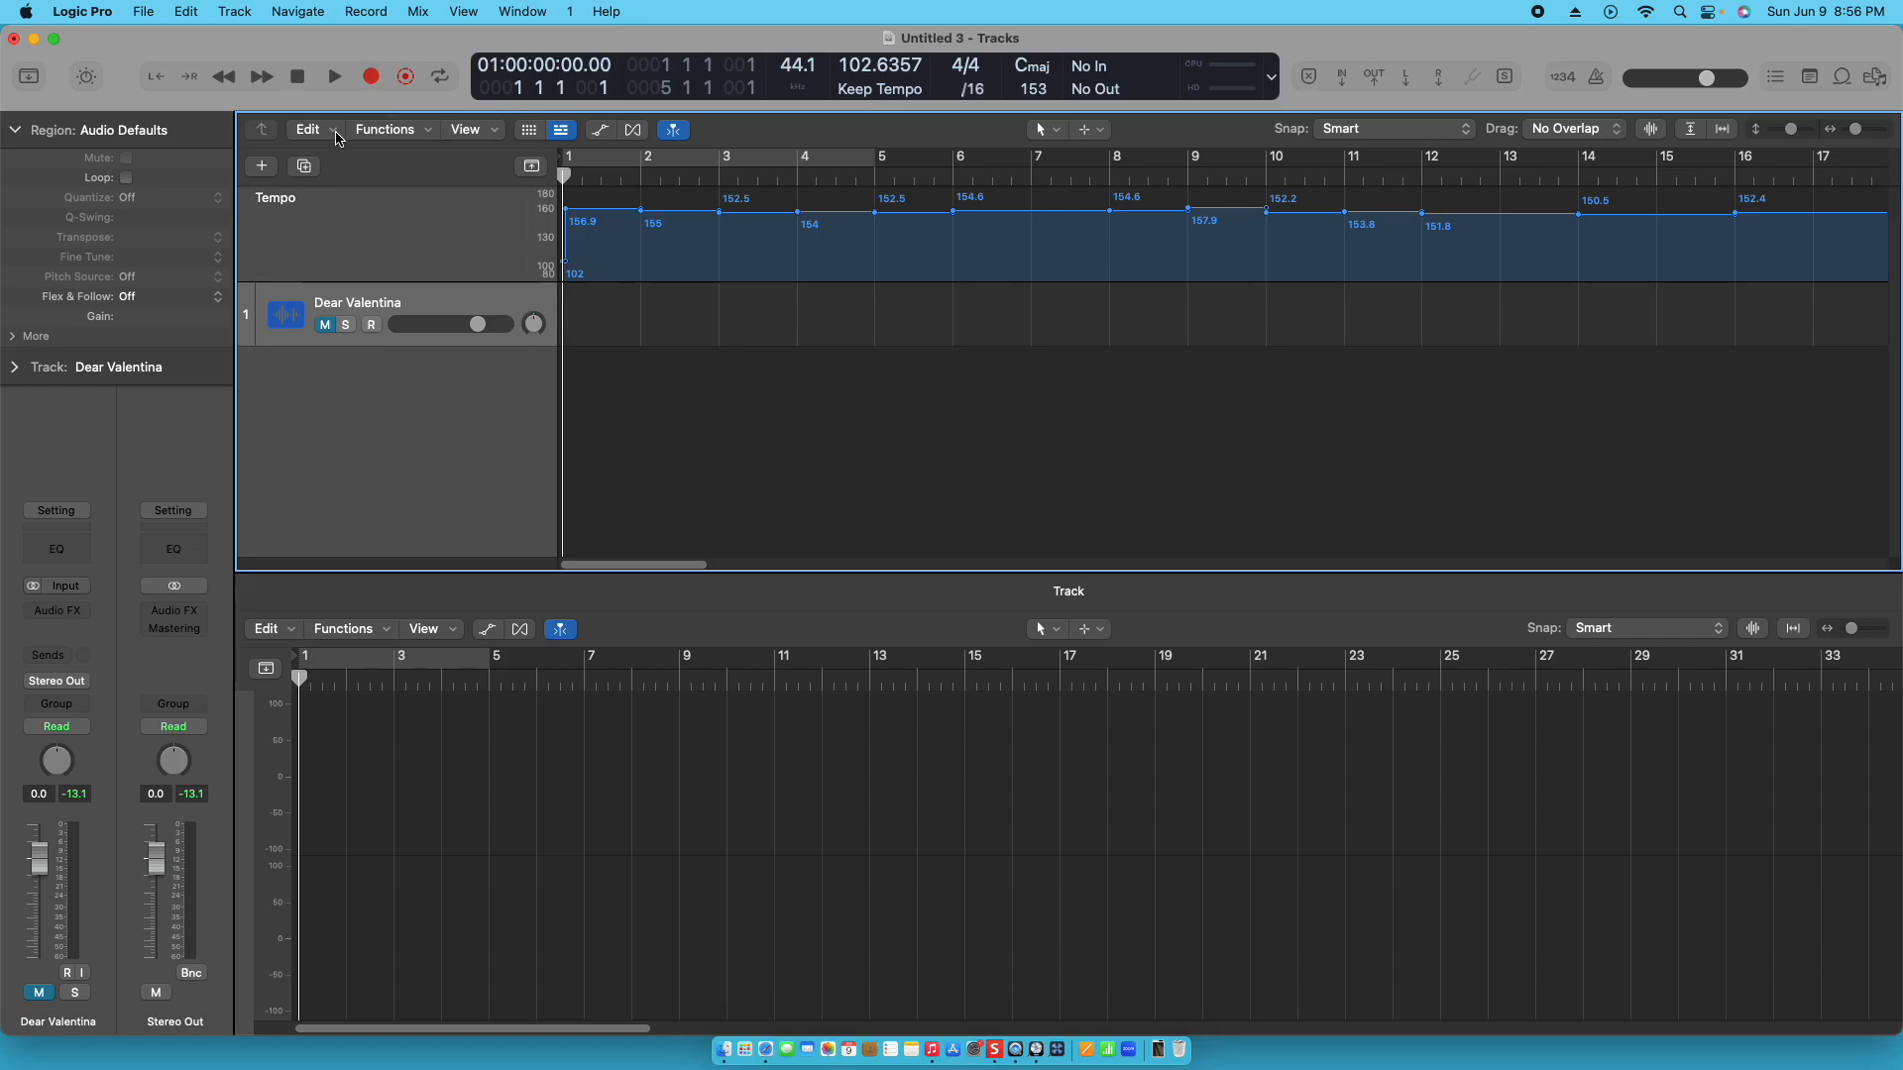
- Add one Session Player track of the Drummer type to the project
click(262, 166)
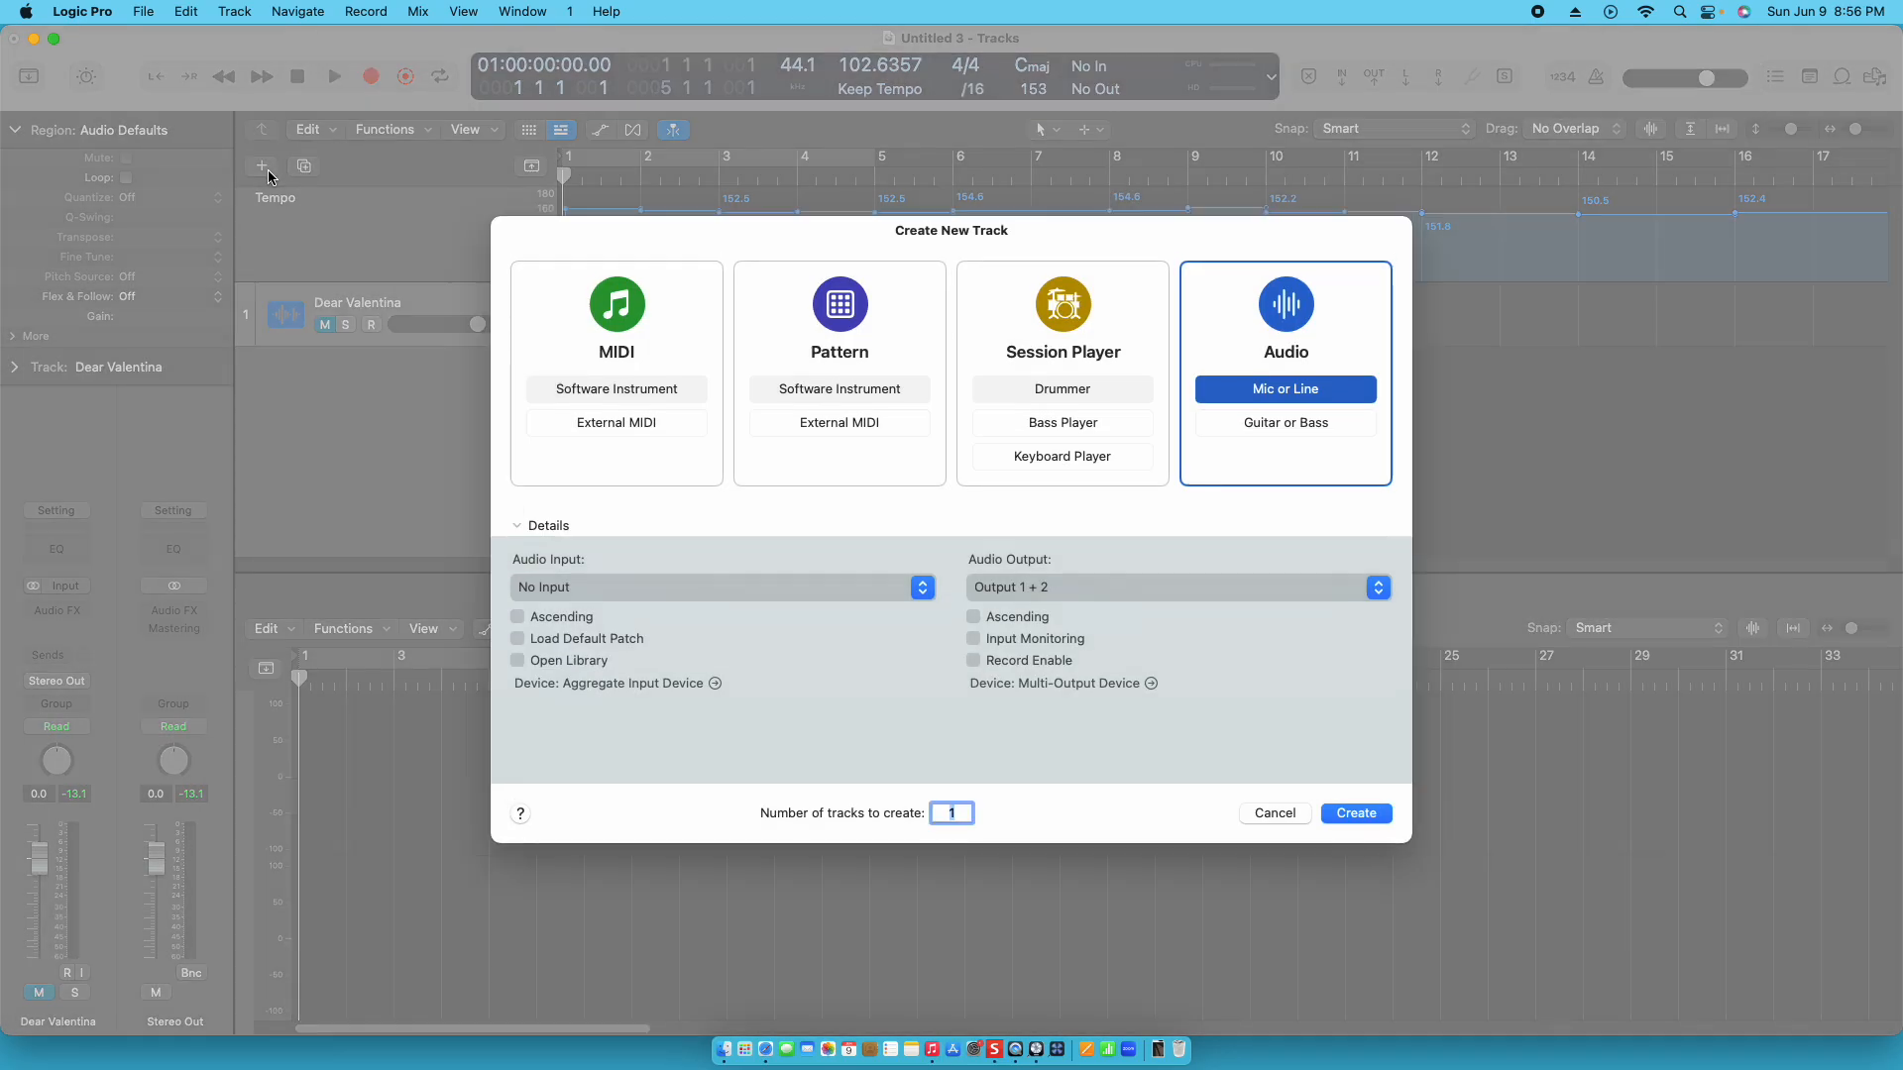
click(1051, 389)
click(1376, 815)
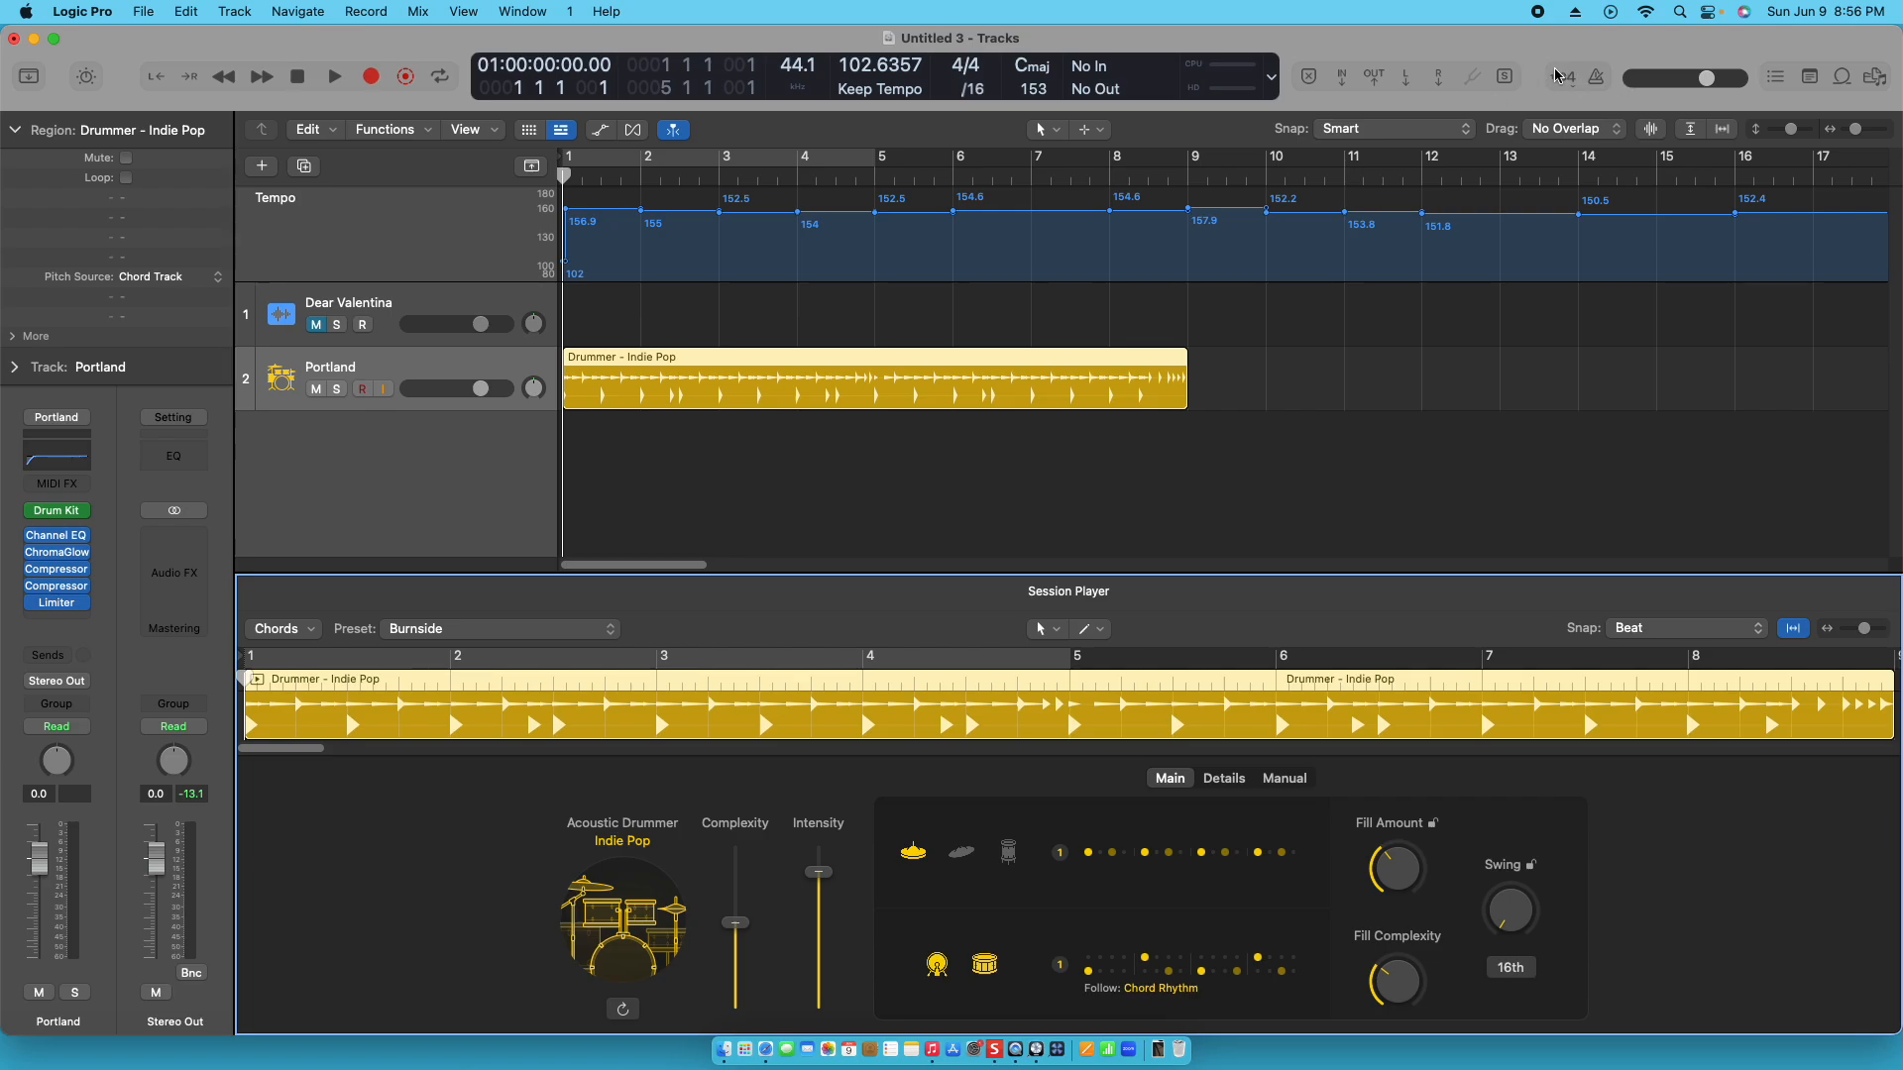
- Turn on the metronome and play the drummer region against the song's tempo map
click(1596, 79)
key(space)
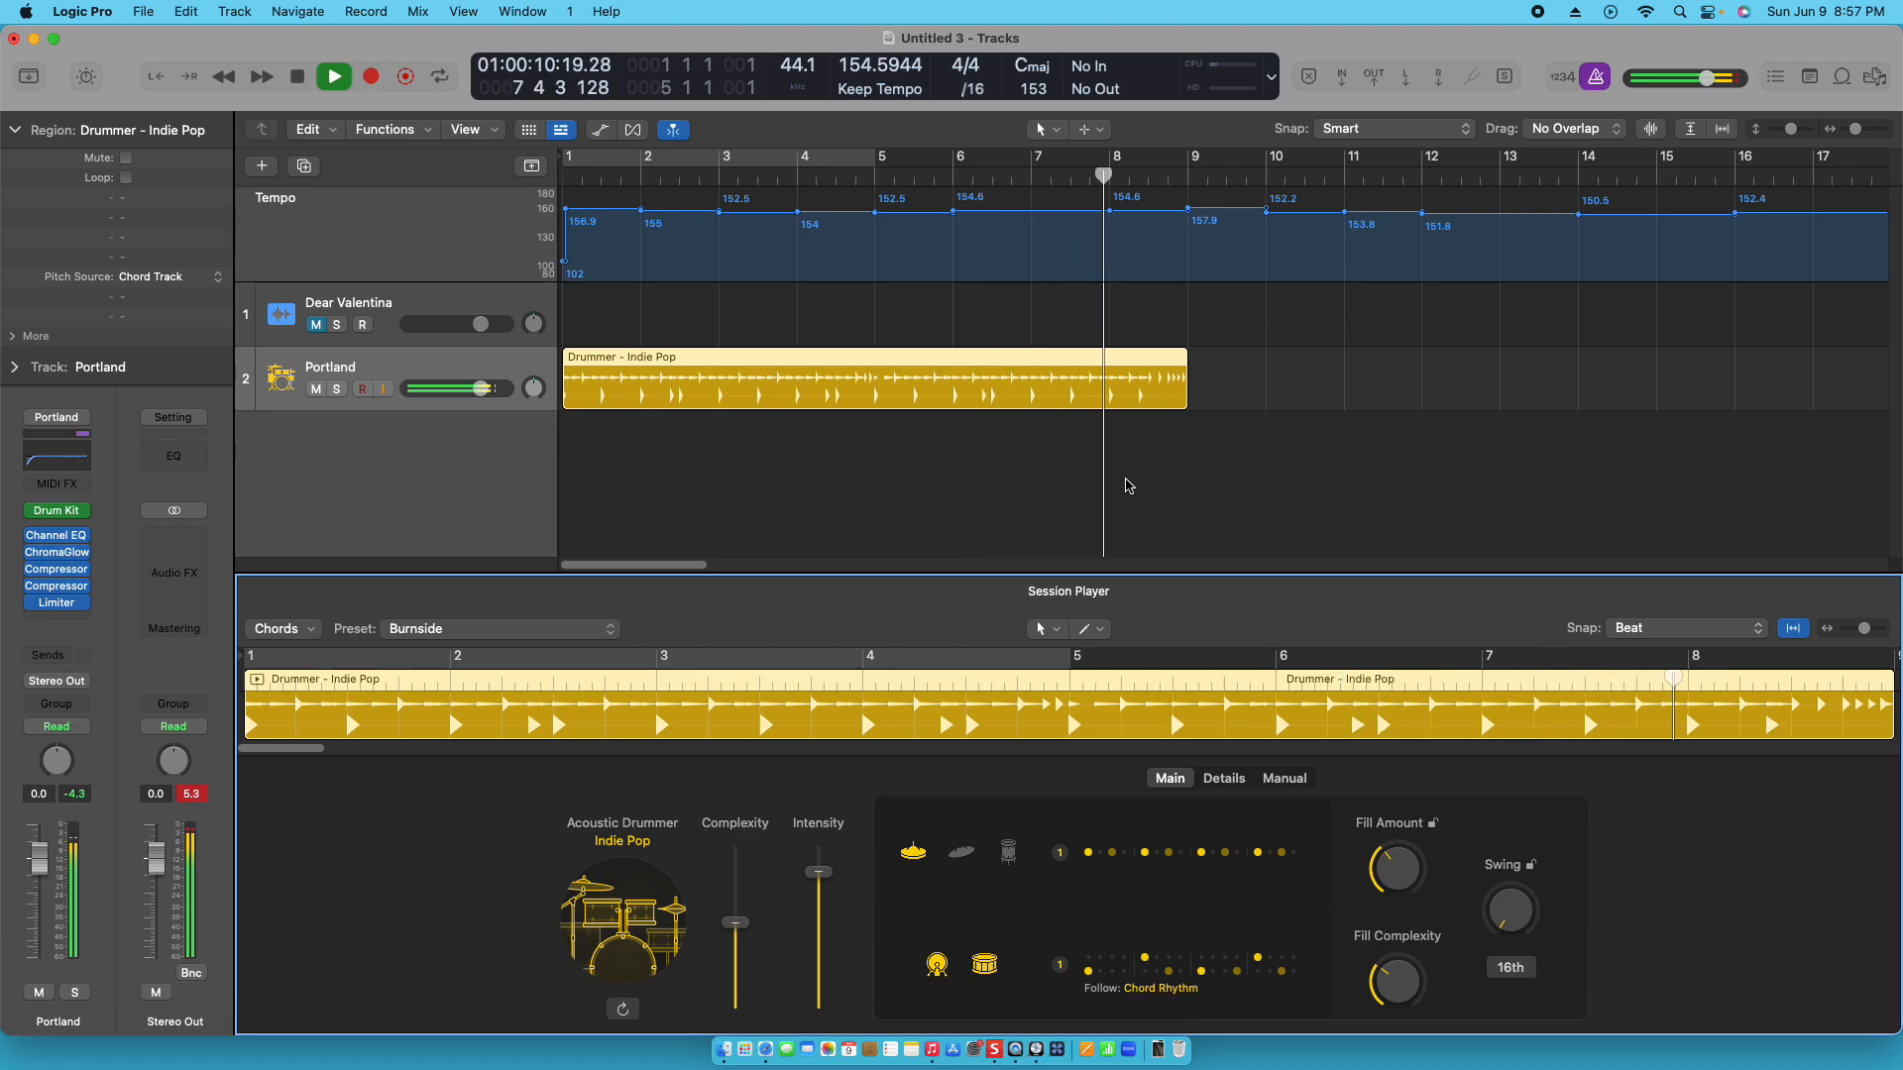
key(space)
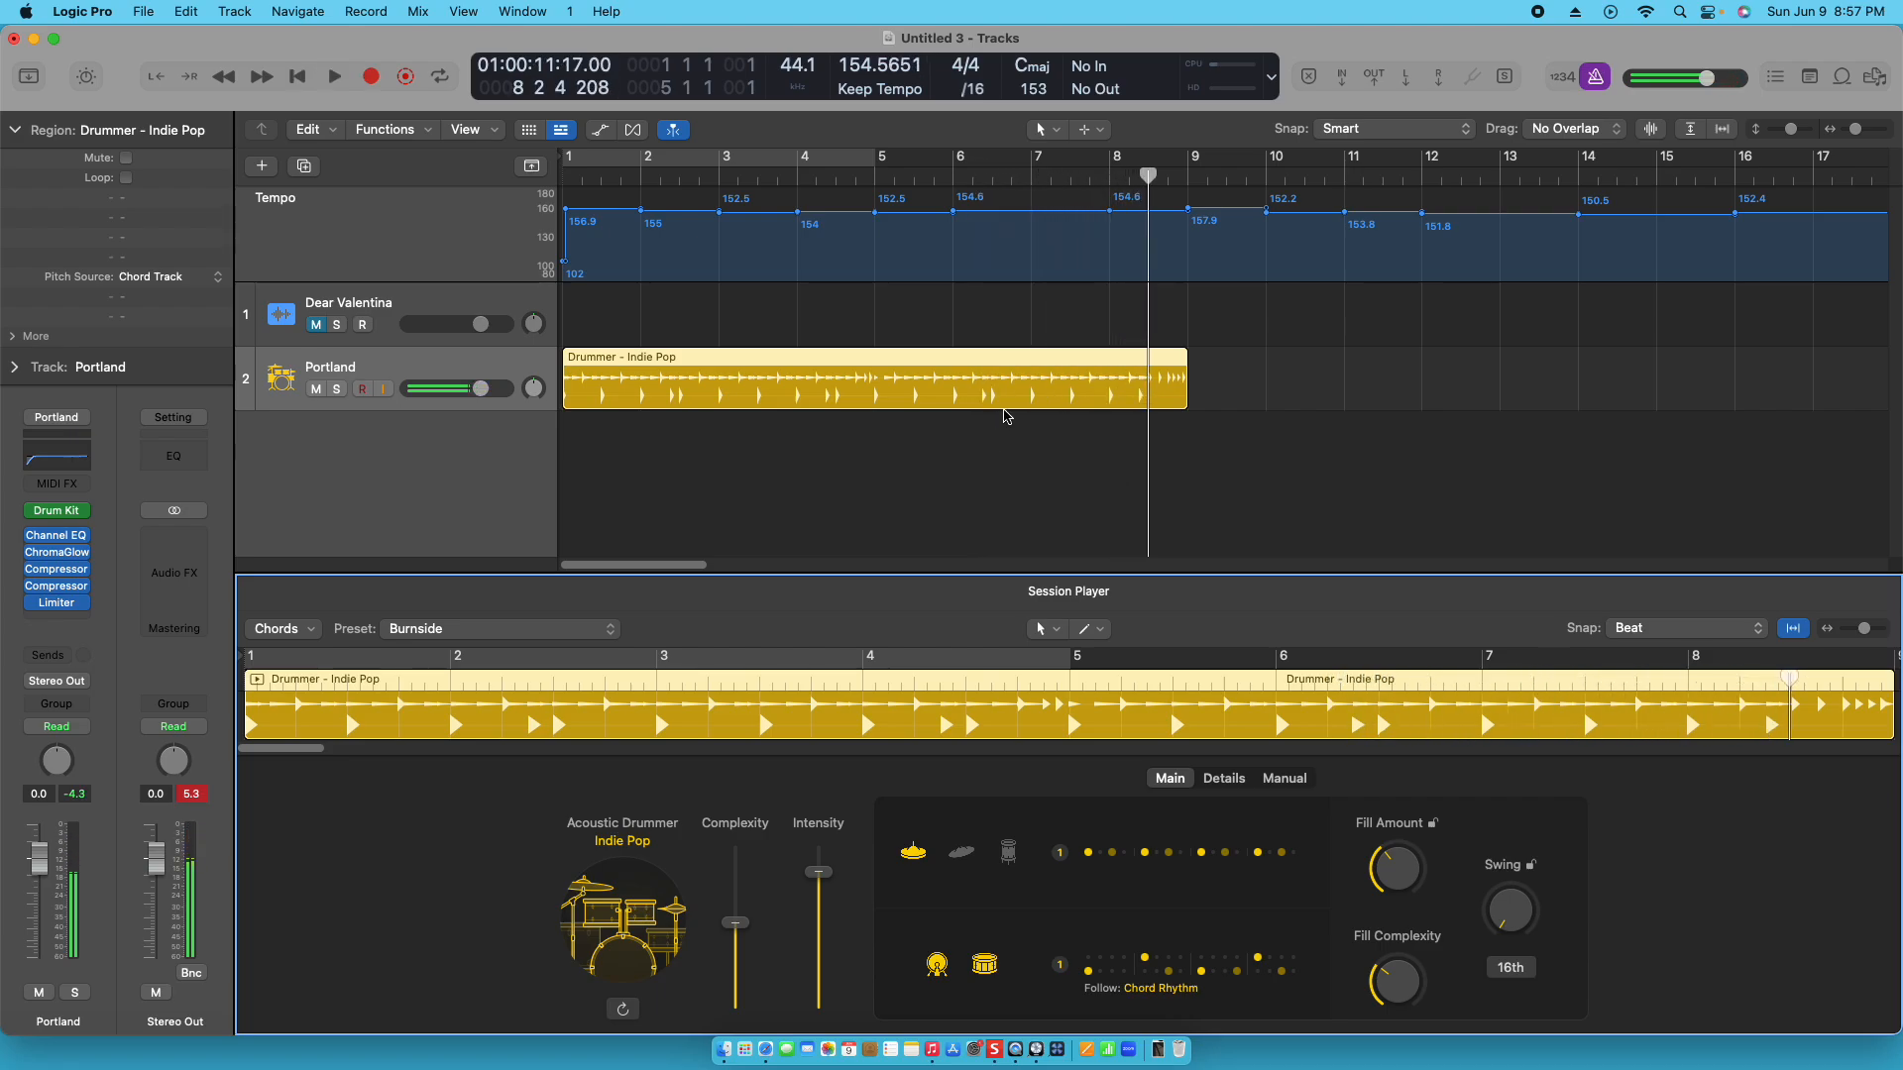
- Return the playhead to the project start and add one Session Player track of the Bass Player type with the Roots Upright style
key(Return)
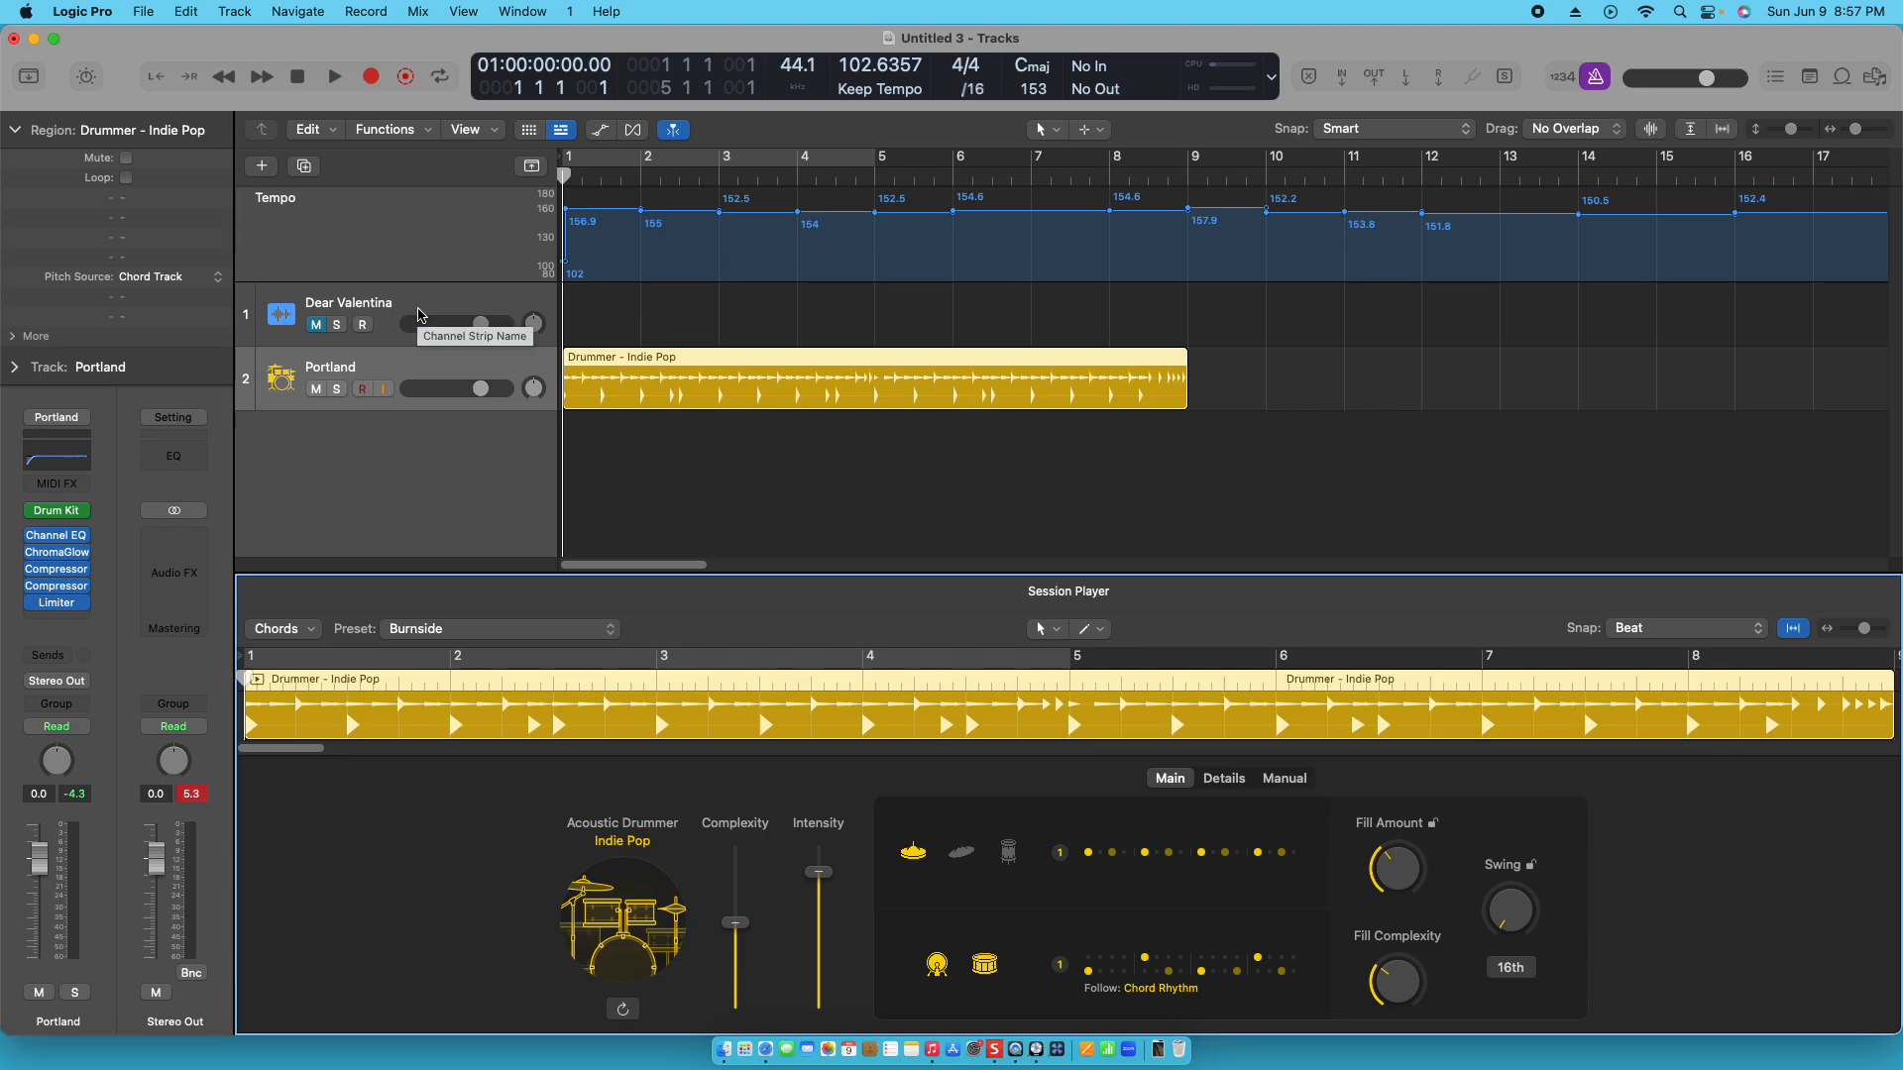
click(415, 453)
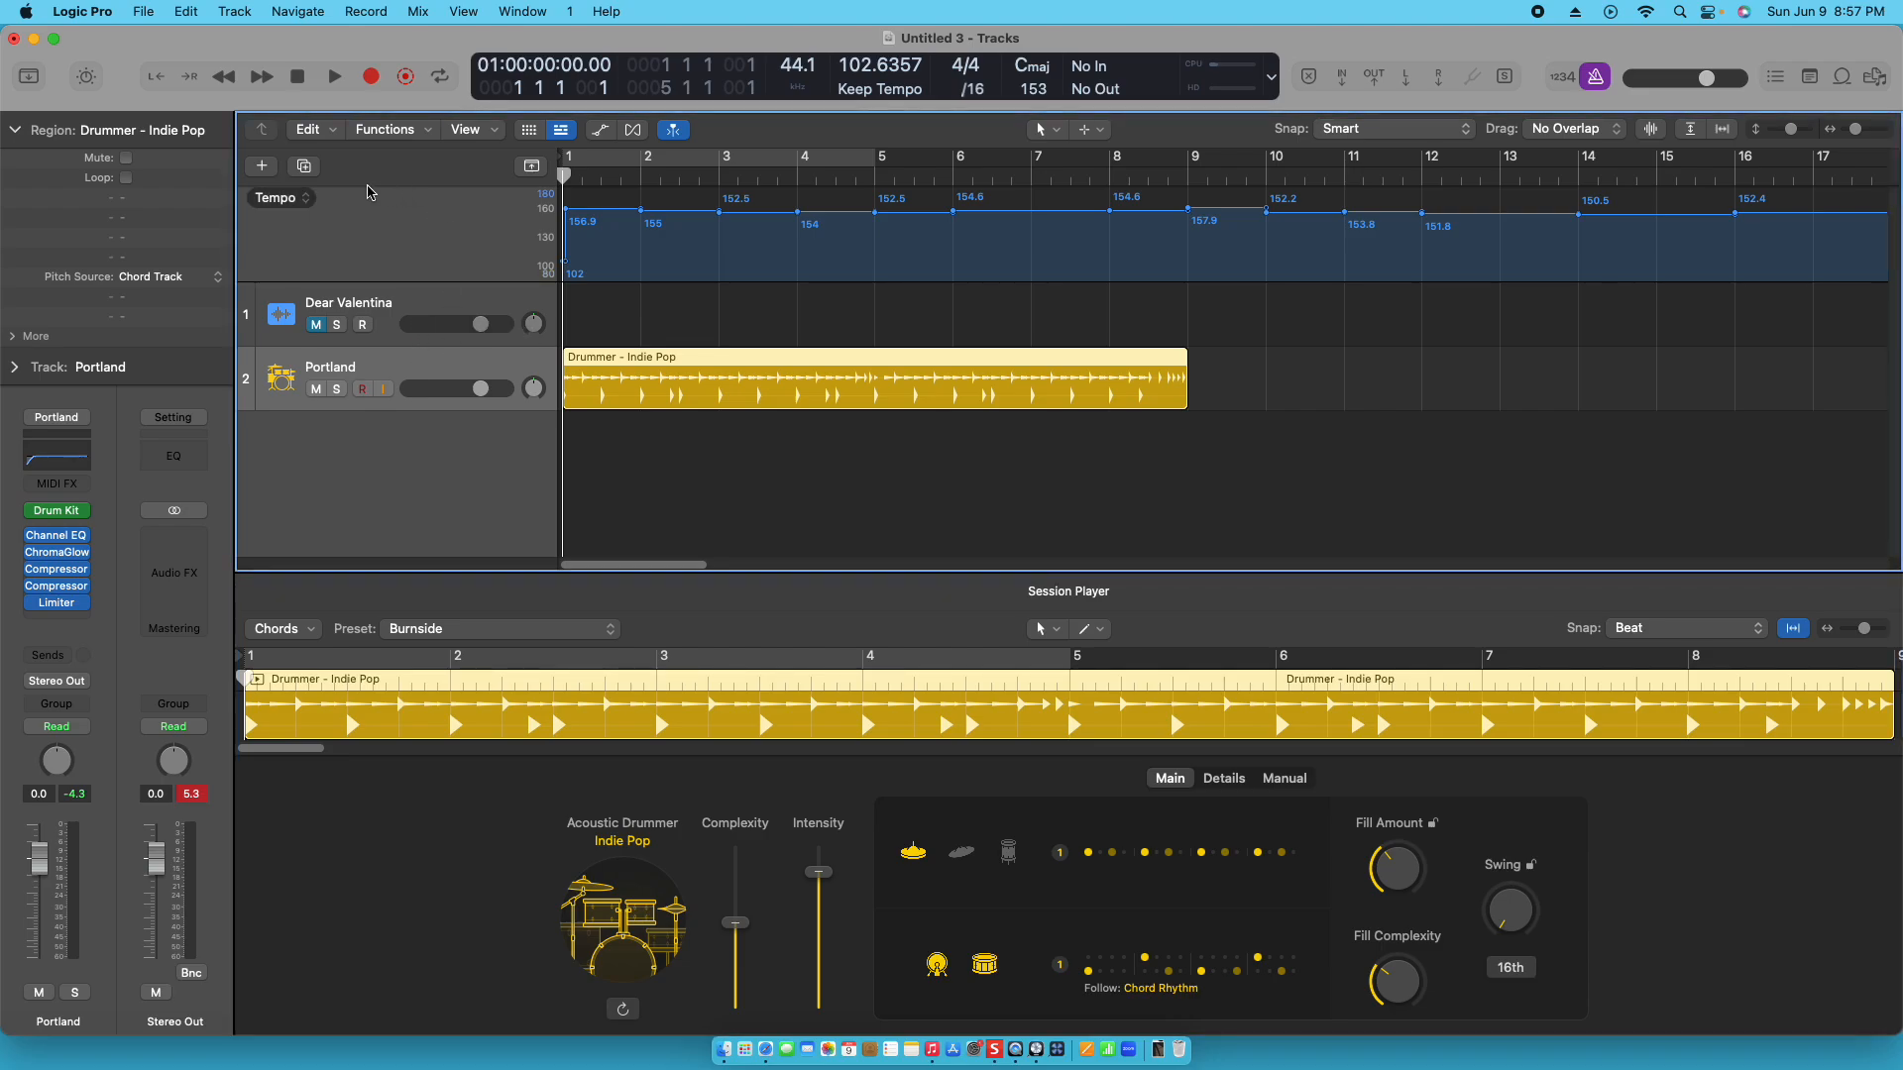
click(263, 167)
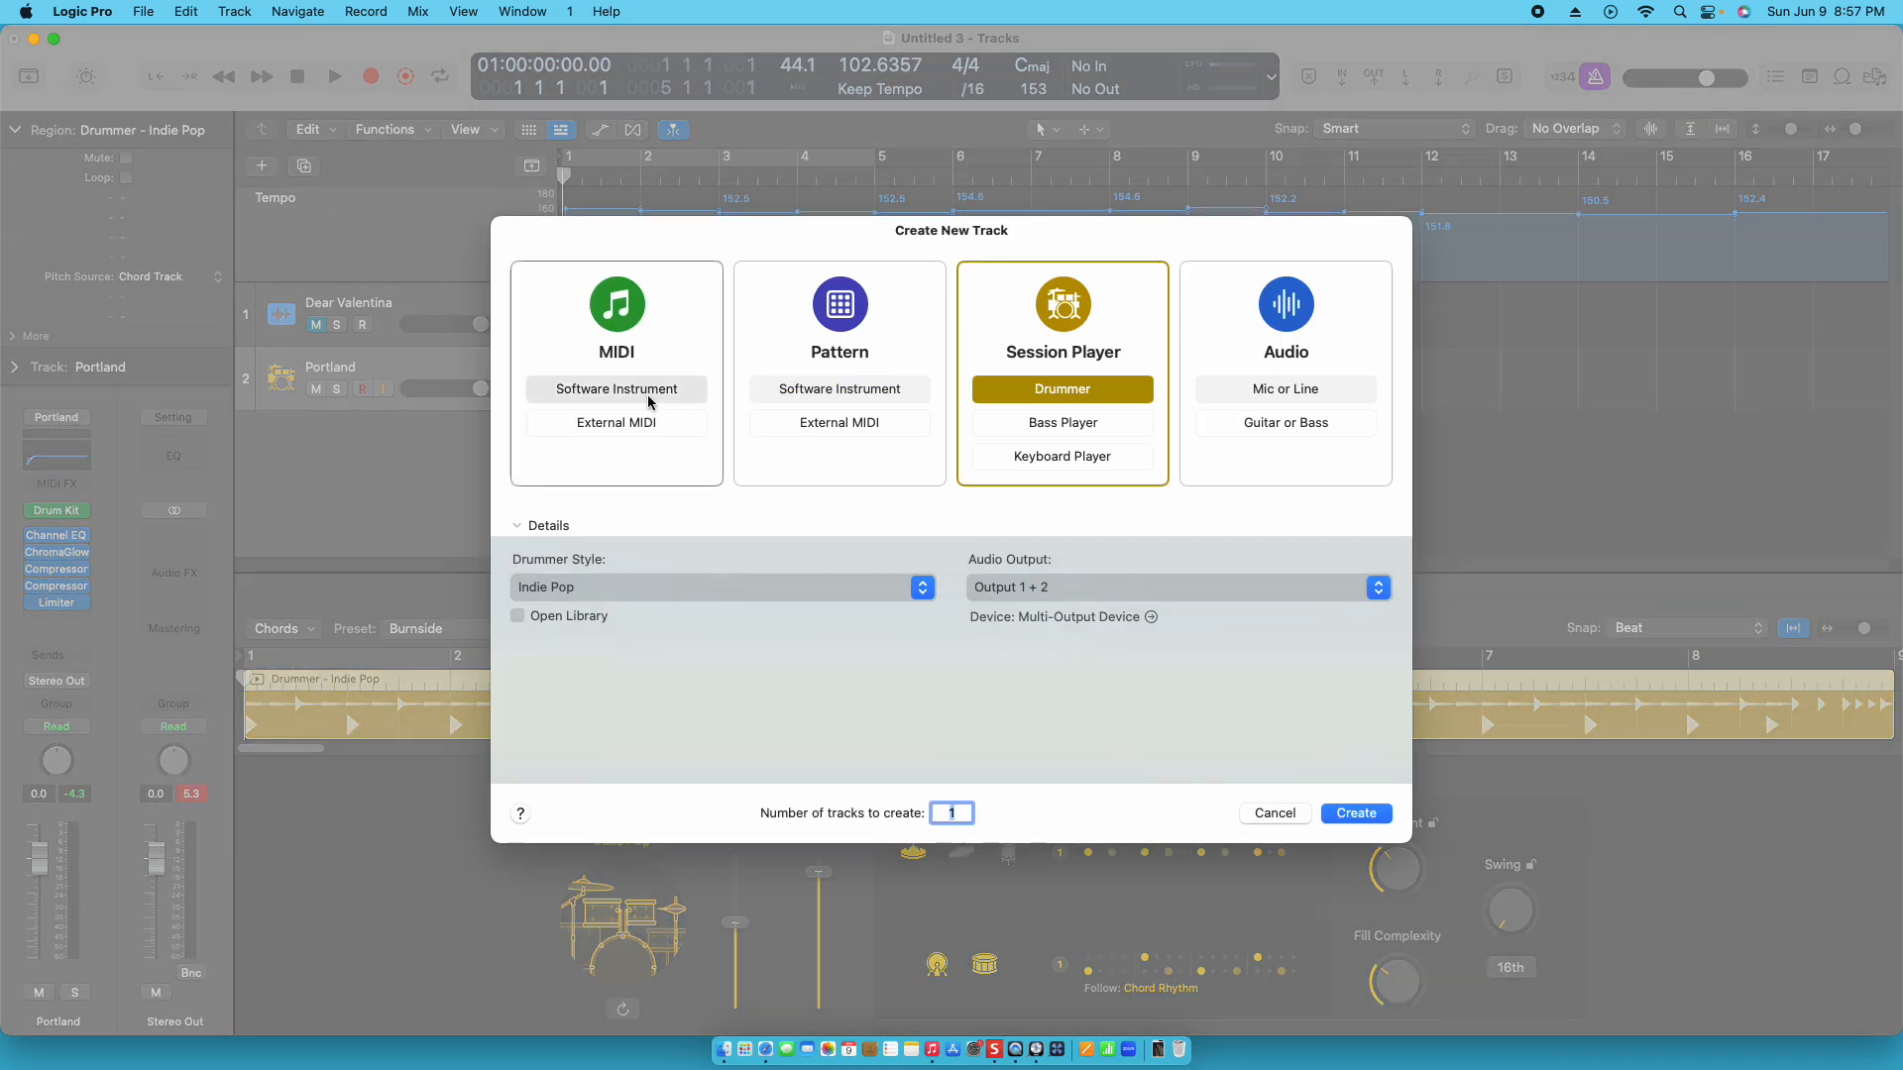
click(1126, 436)
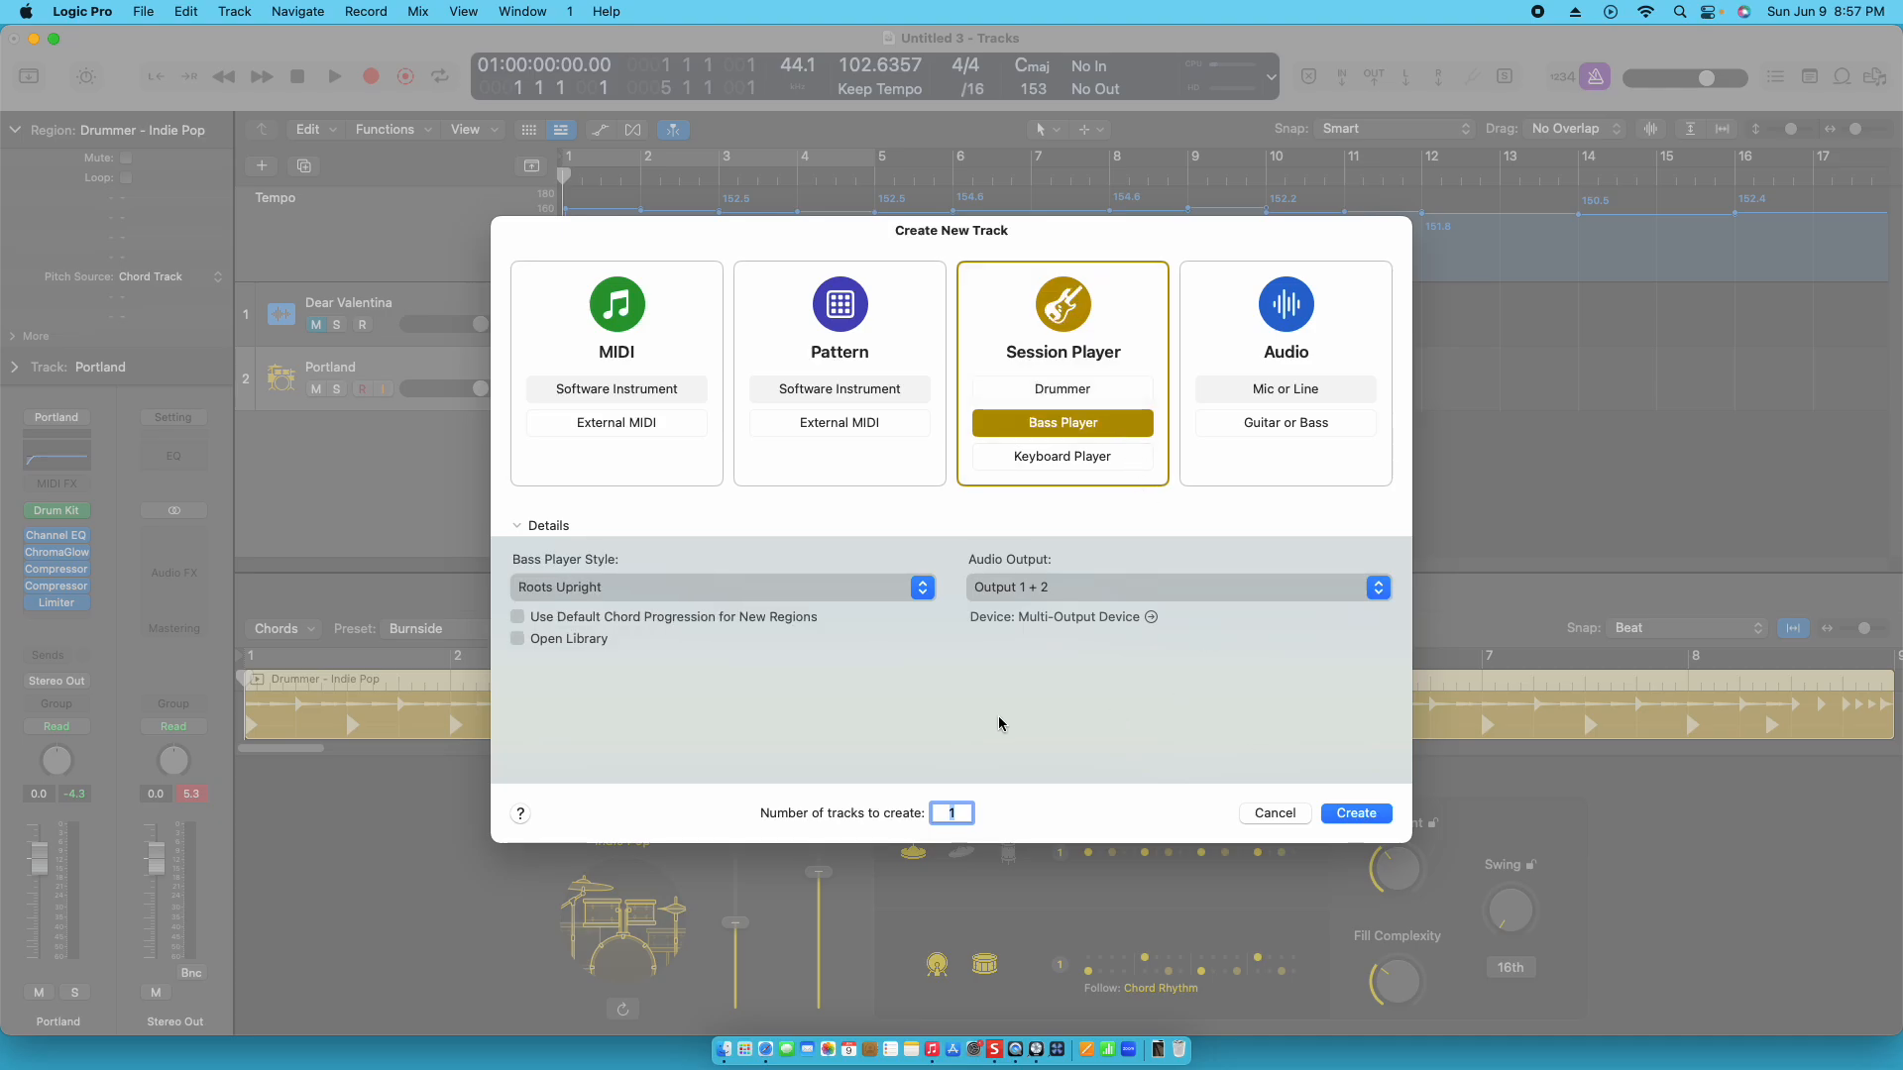
click(1387, 819)
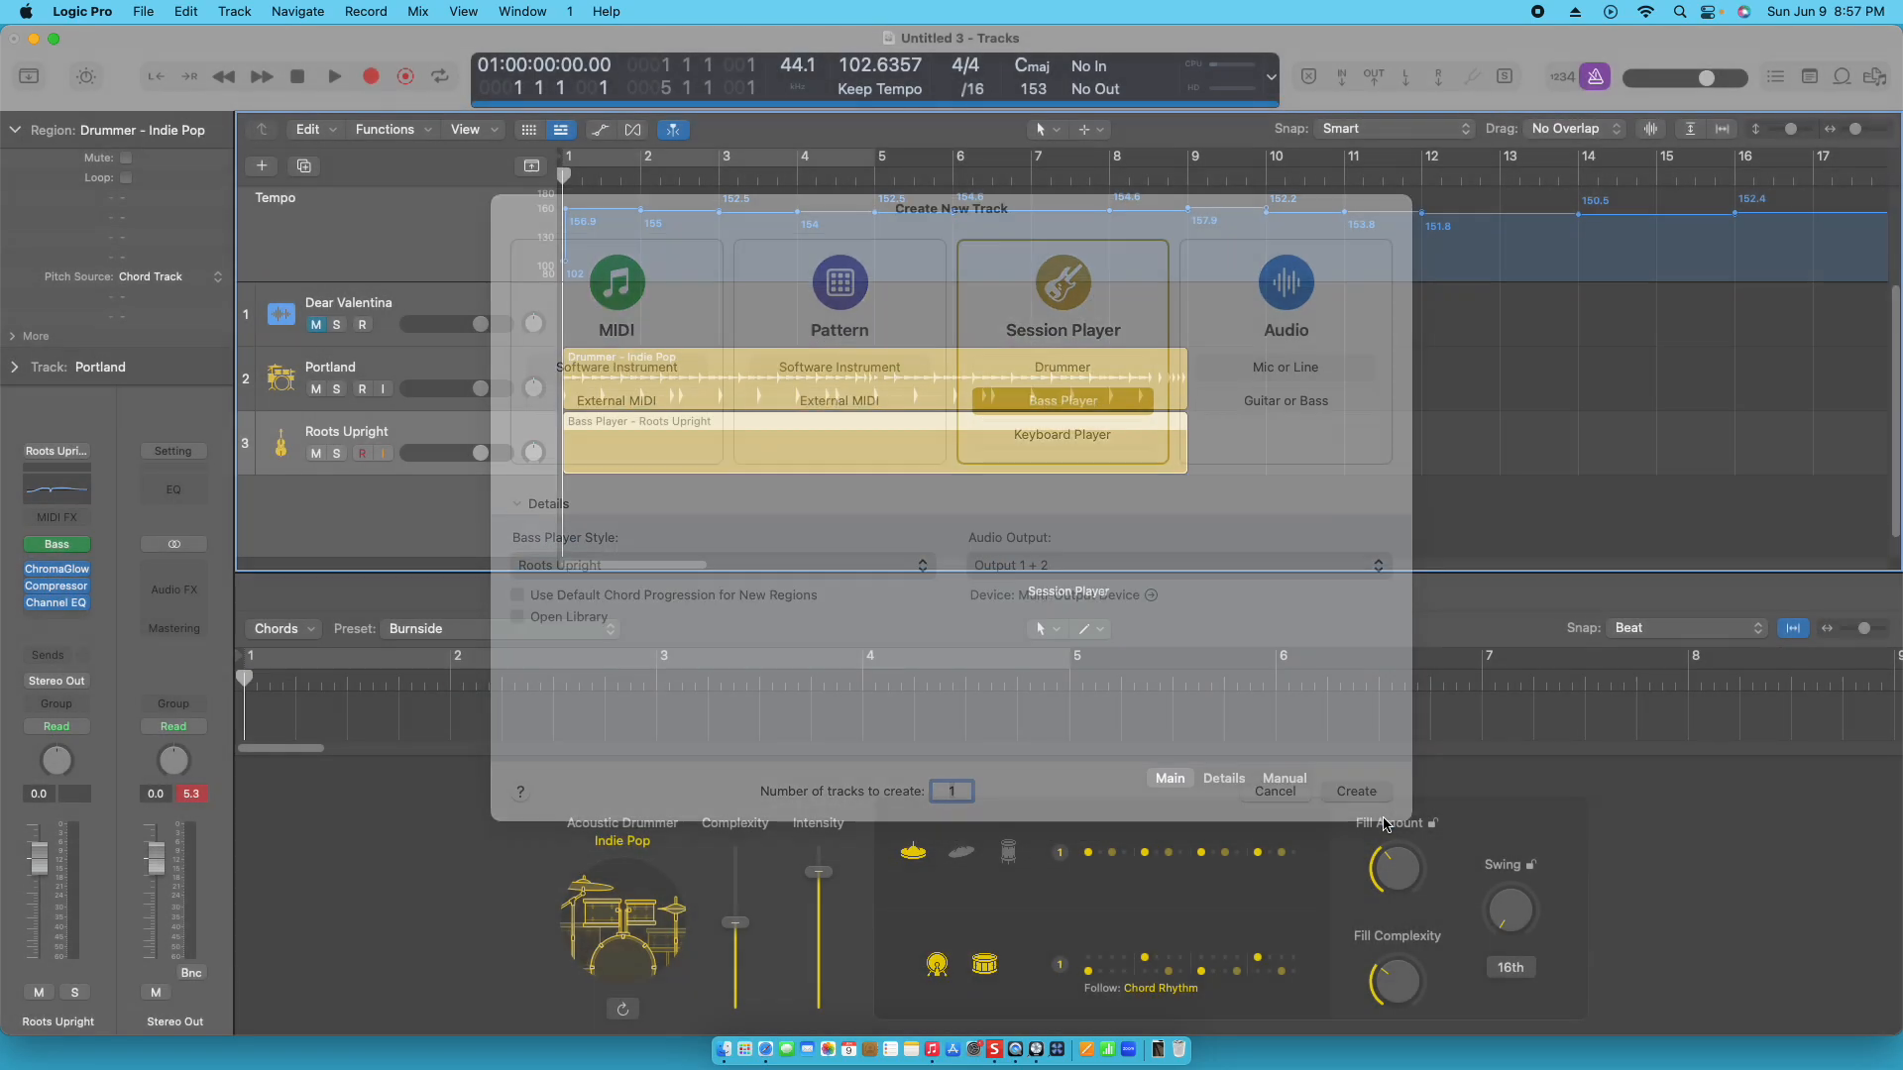
- Play the bass and drummer regions together against the tempo map, and return the playhead to the beginning
key(space)
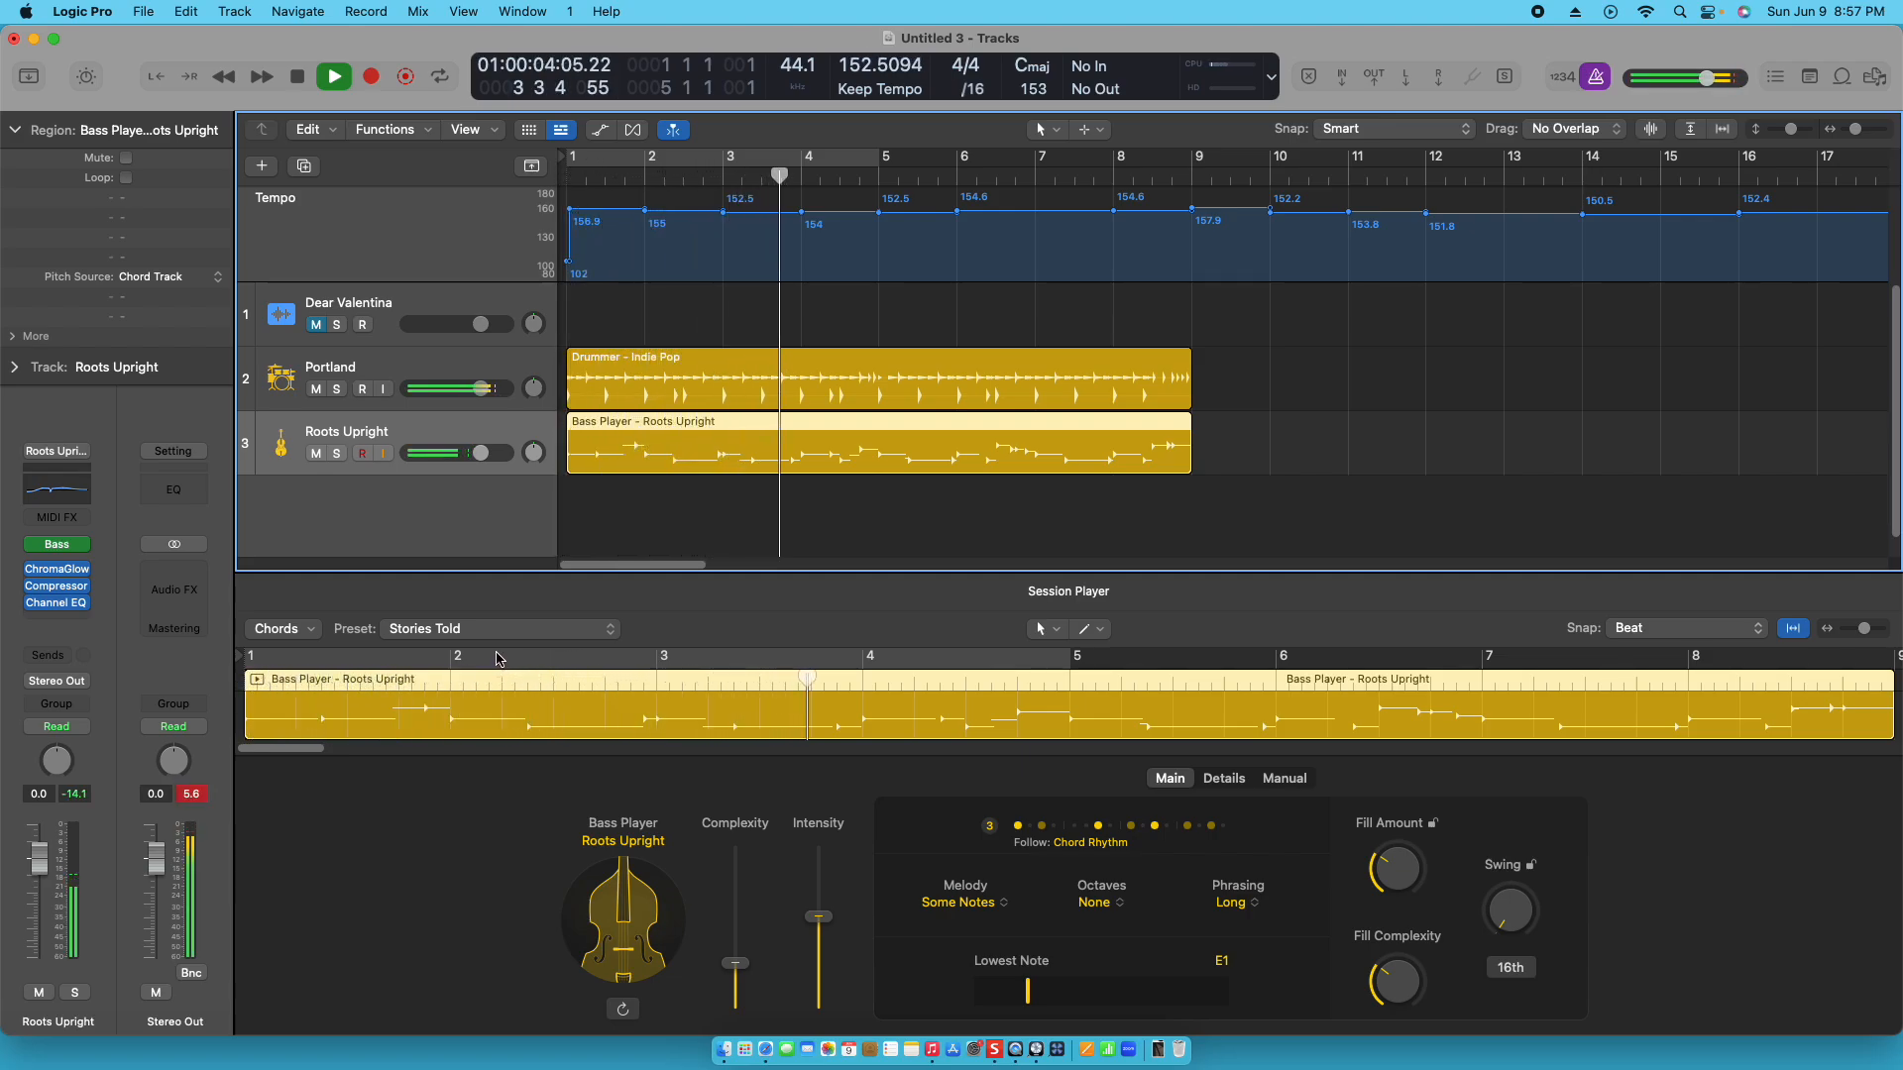
key(space)
key(Return)
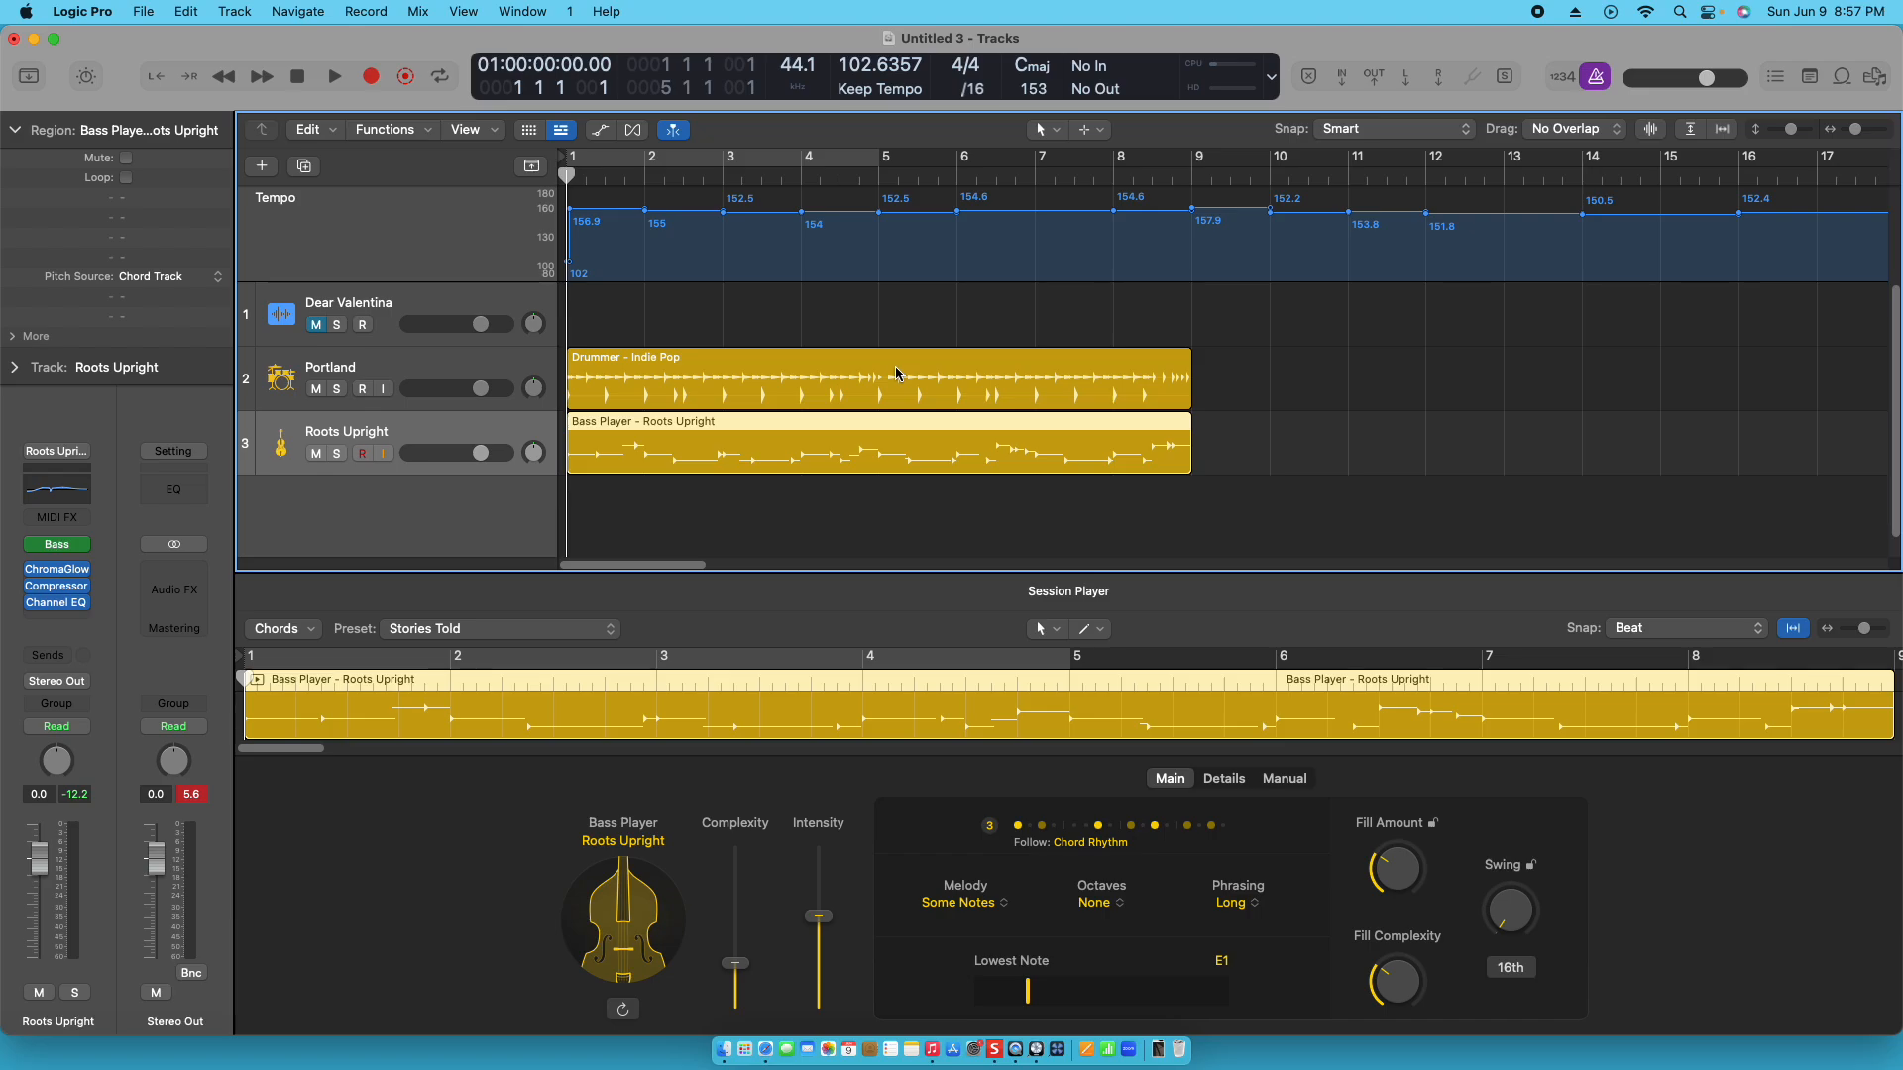
click(485, 310)
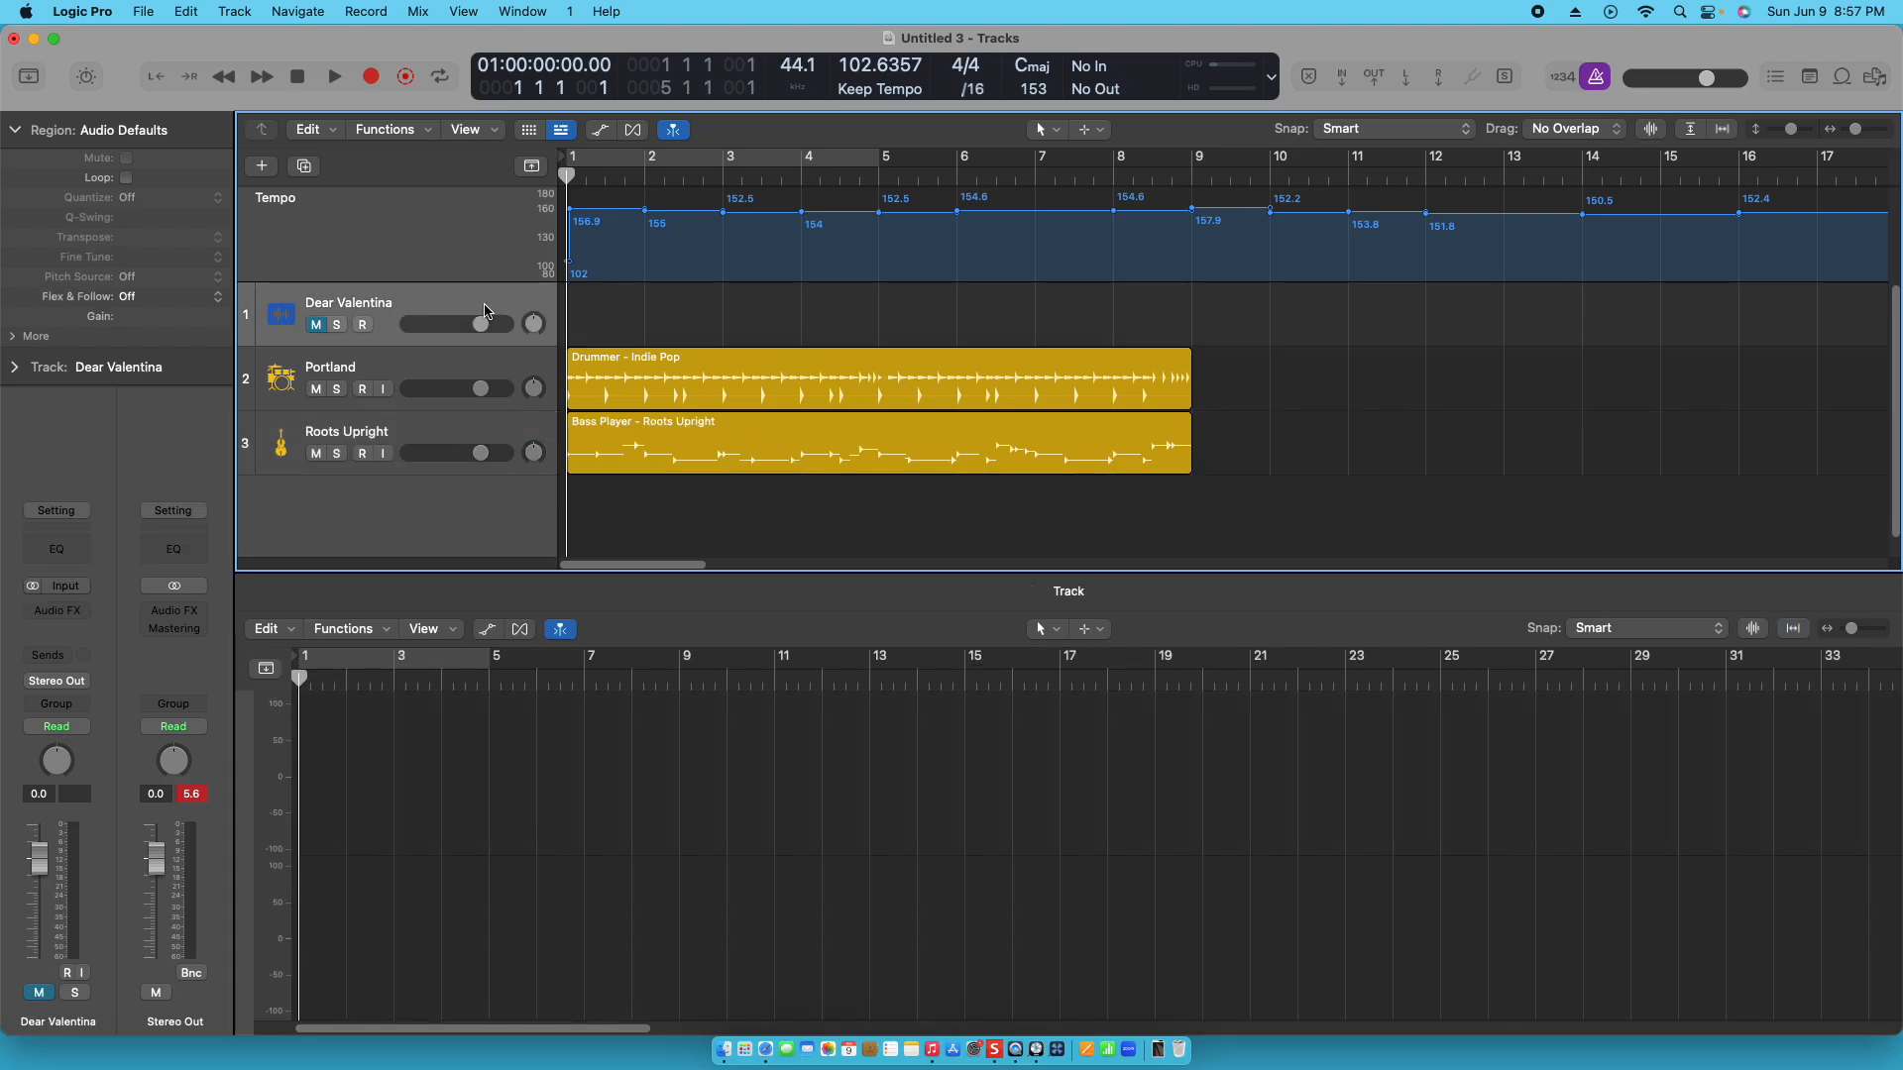
click(474, 433)
click(451, 365)
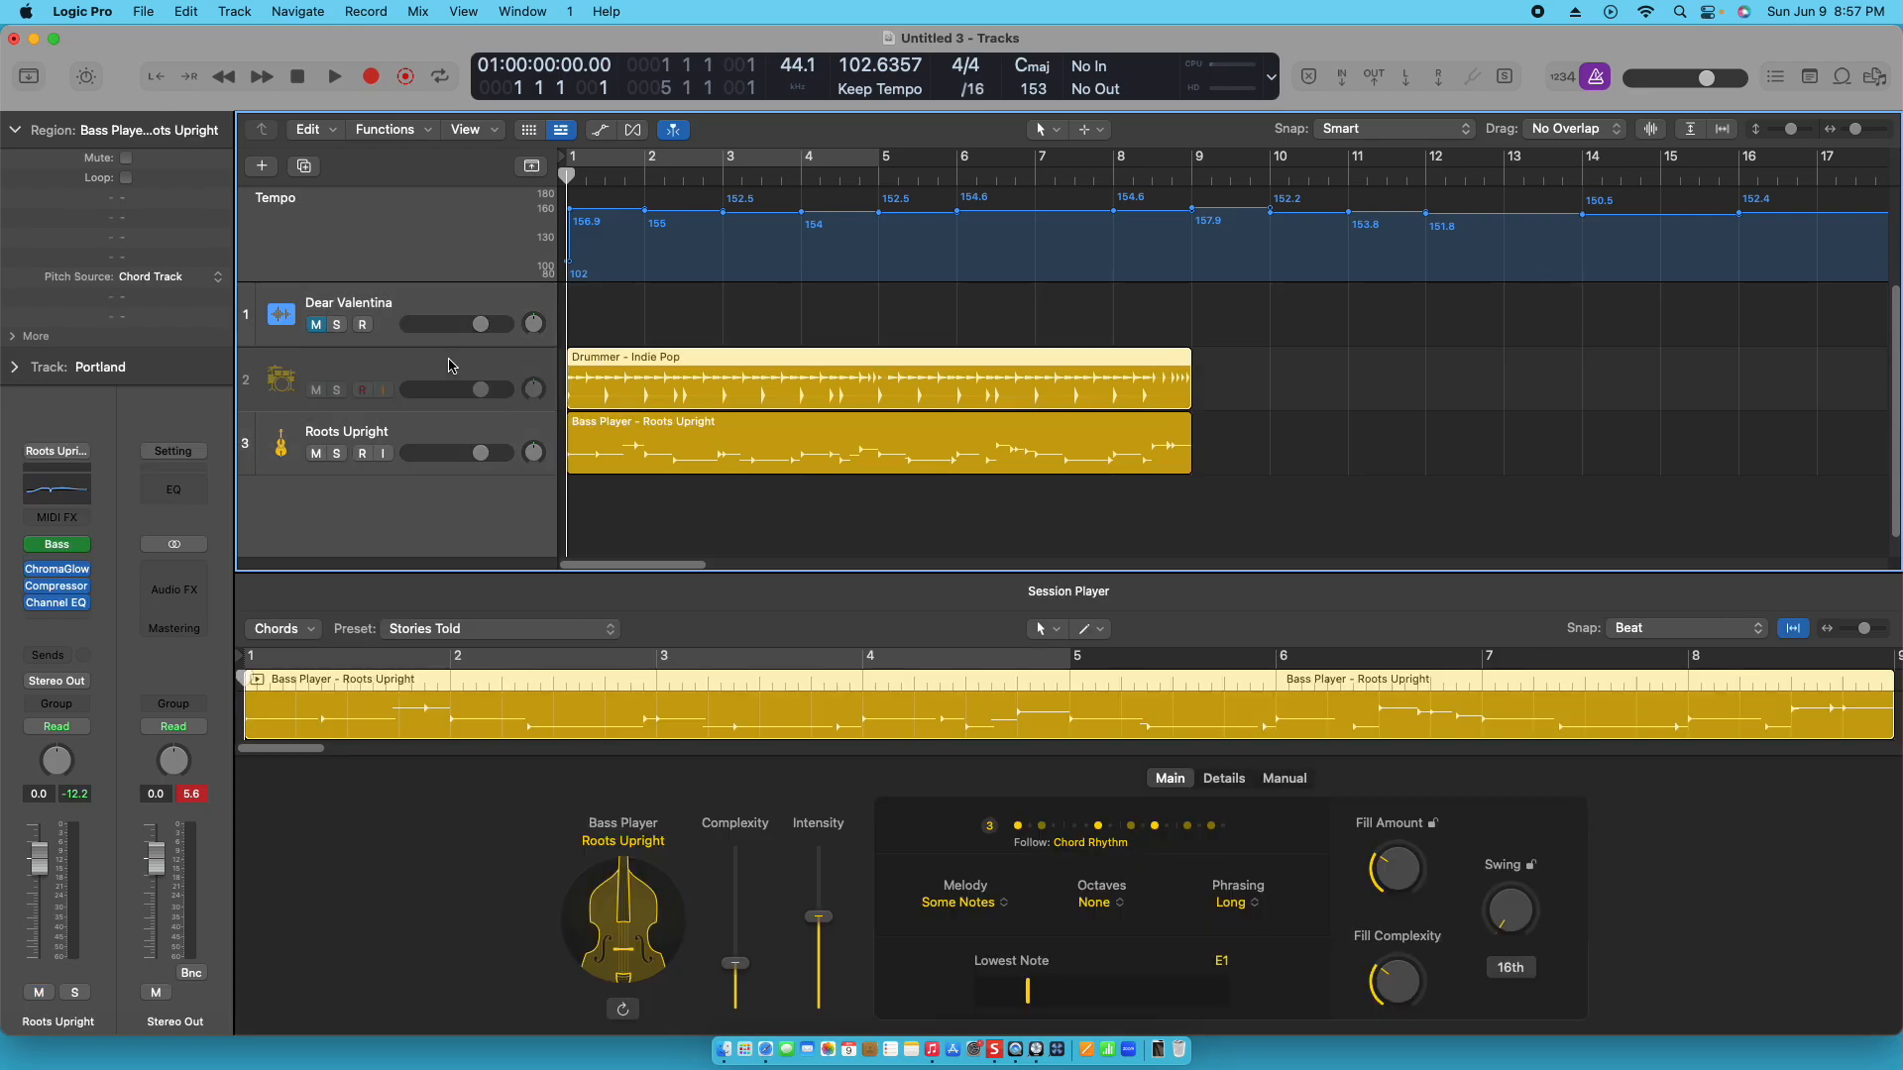